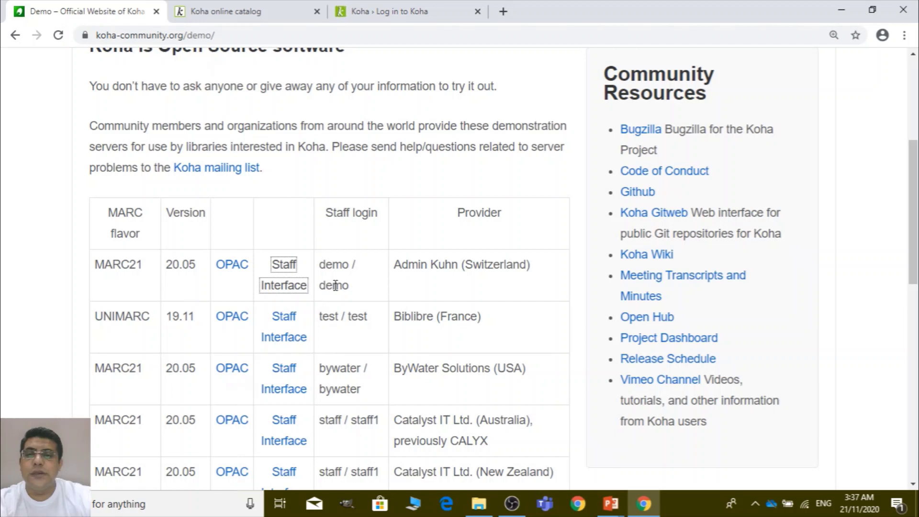
Log into the Koha staff client with the demo staff username and password.
left_click(354, 11)
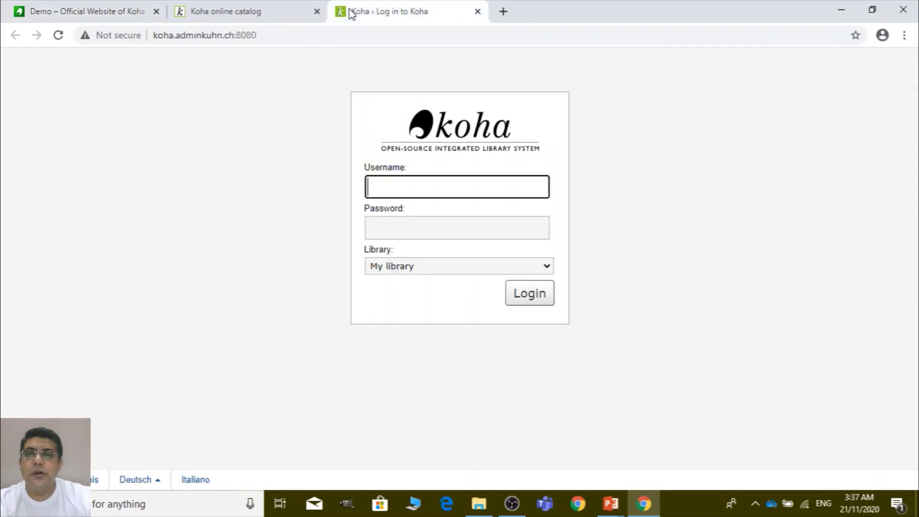
type("demo")
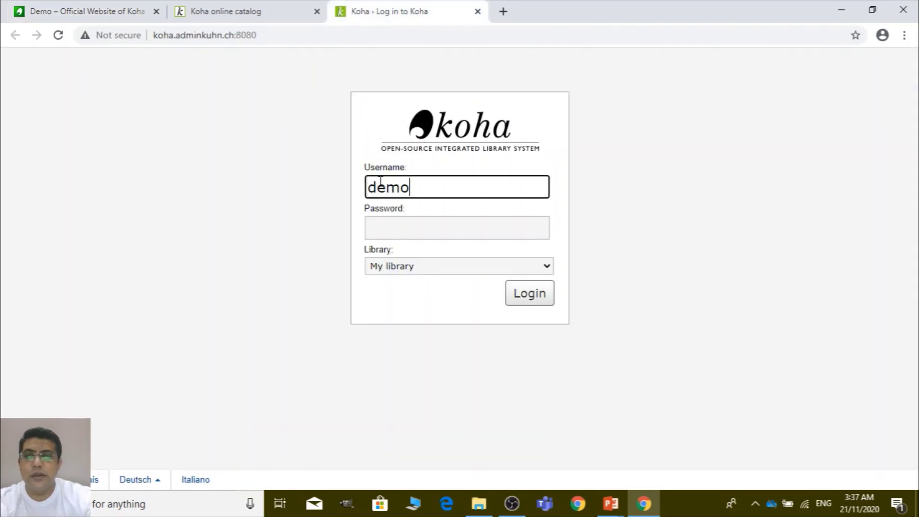
key("Tab")
type("demo")
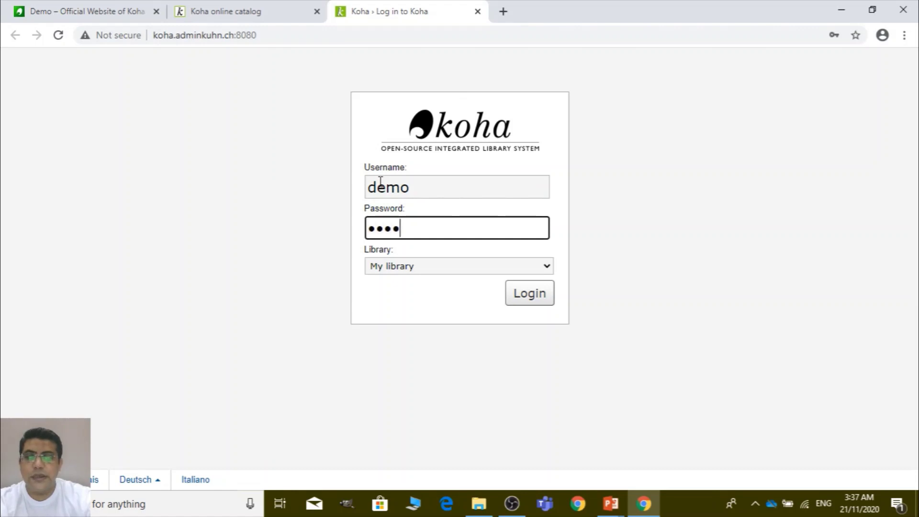
key("Return")
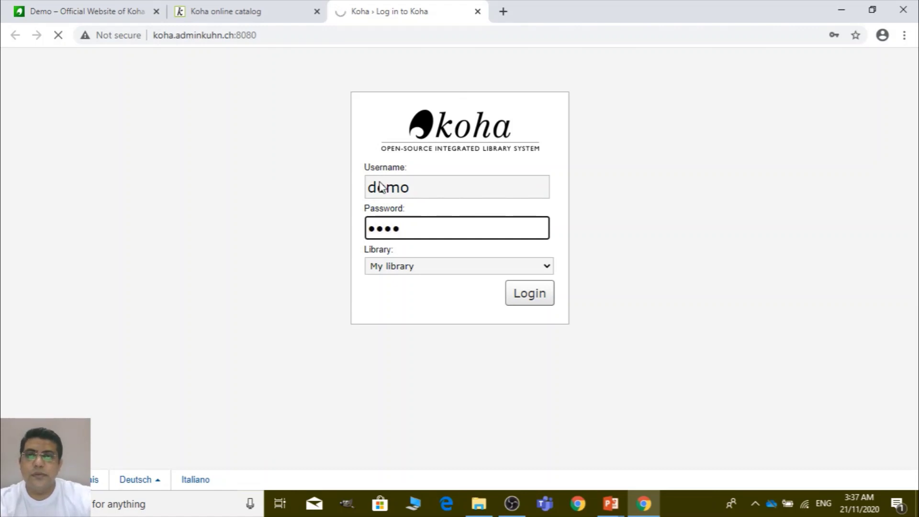
Go to Koha administration's Global system preferences, showing the Accounting preferences.
scroll(460, 259, "down", 1)
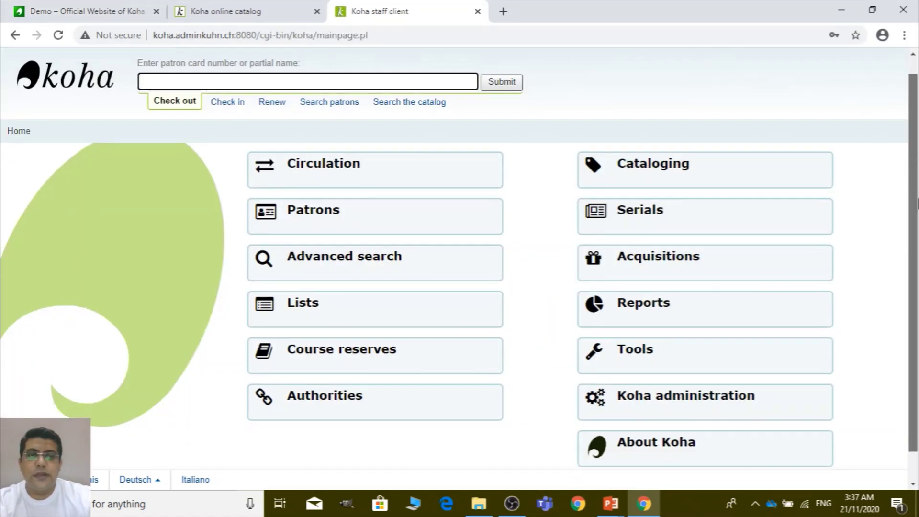
left_click(706, 382)
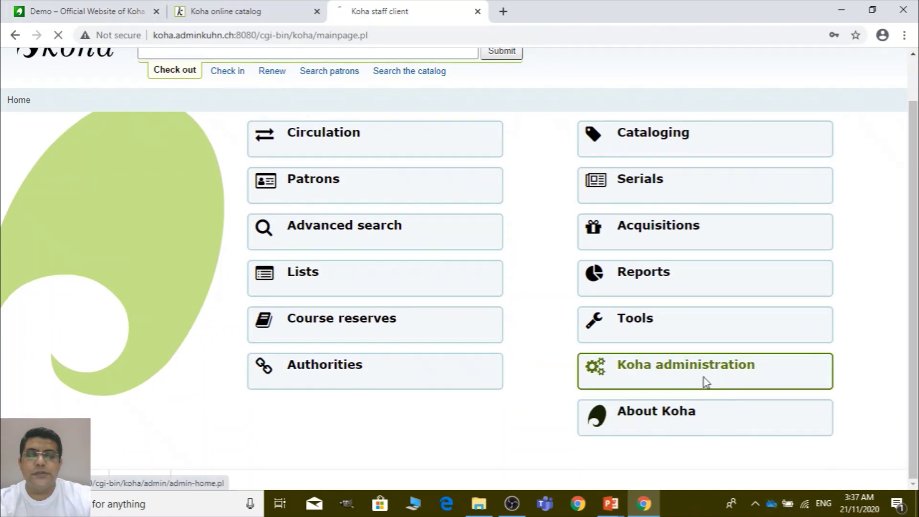
left_click(231, 370)
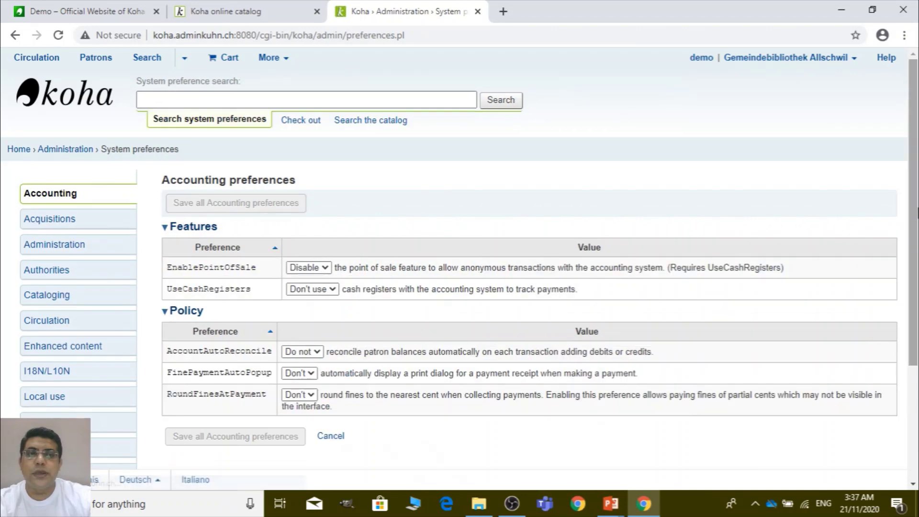
scroll(276, 341, "down", 3)
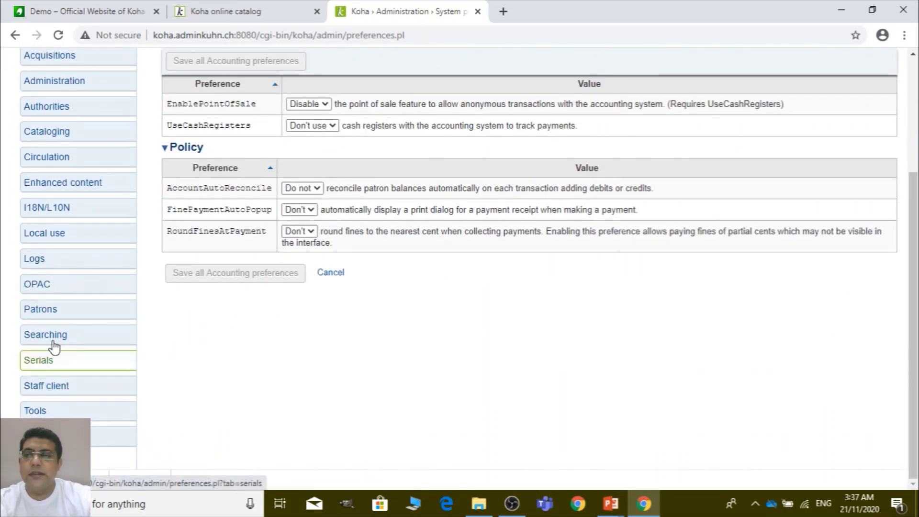
Show the OPAC preferences and search the page for 'header', then 'mainuse'.
left_click(53, 285)
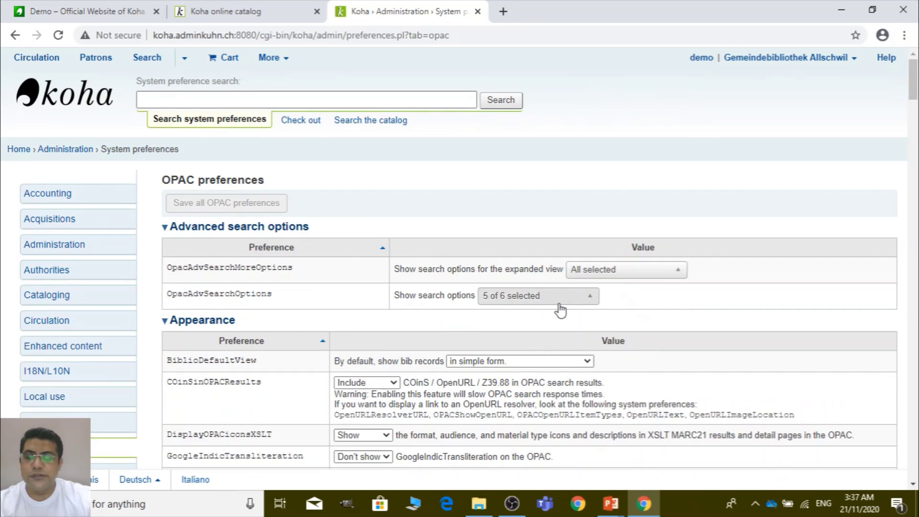
key("ctrl+f")
type("header")
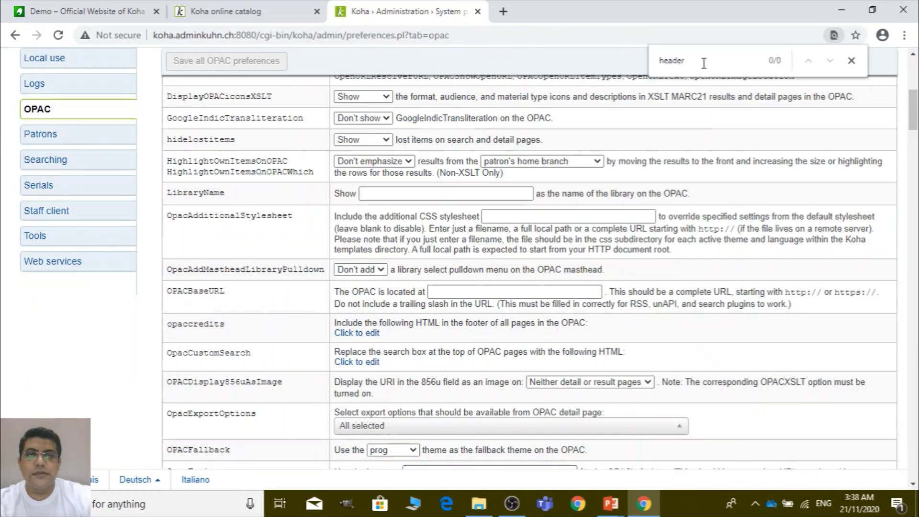
left_click_drag(685, 61, 585, 55)
type("main")
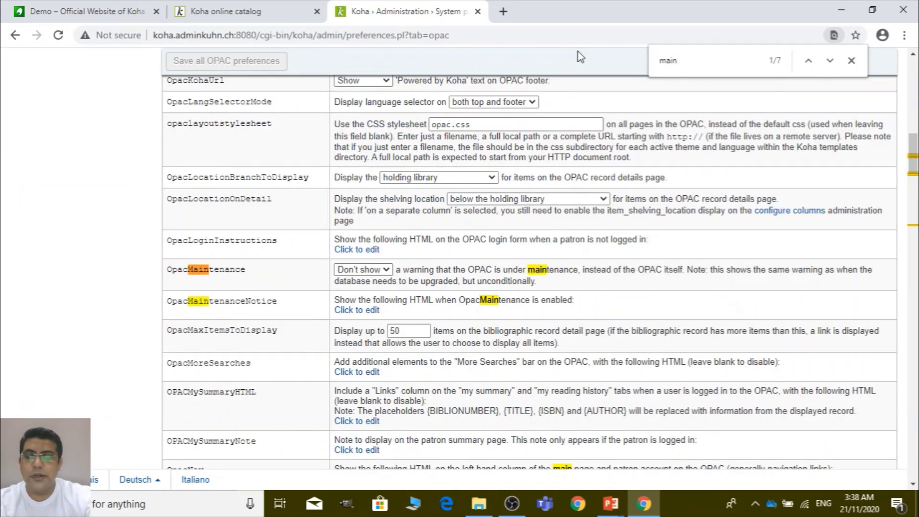
type("u")
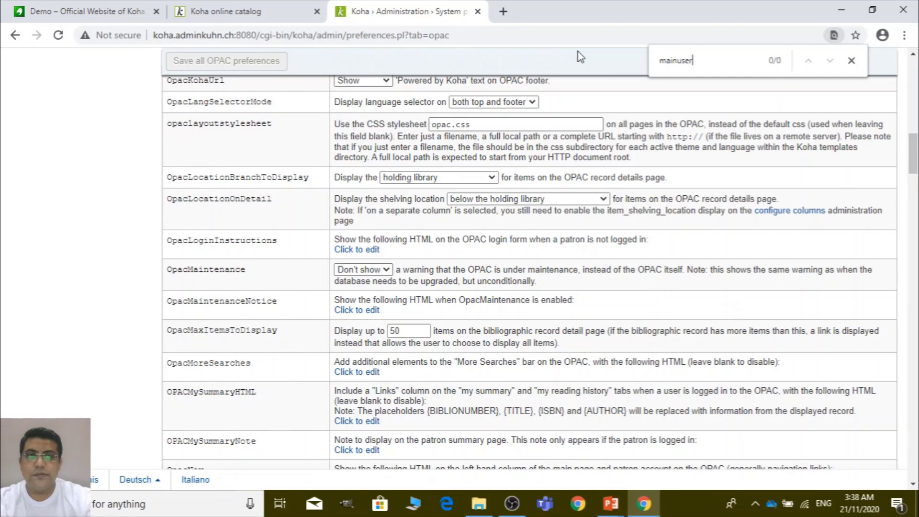
type("se")
Search the page for 'nav' instead and scroll through its four matches, starting at OpacNav.
key("BackSpace")
key("BackSpace")
key("BackSpace")
key("BackSpace")
key("BackSpace")
key("BackSpace")
key("BackSpace")
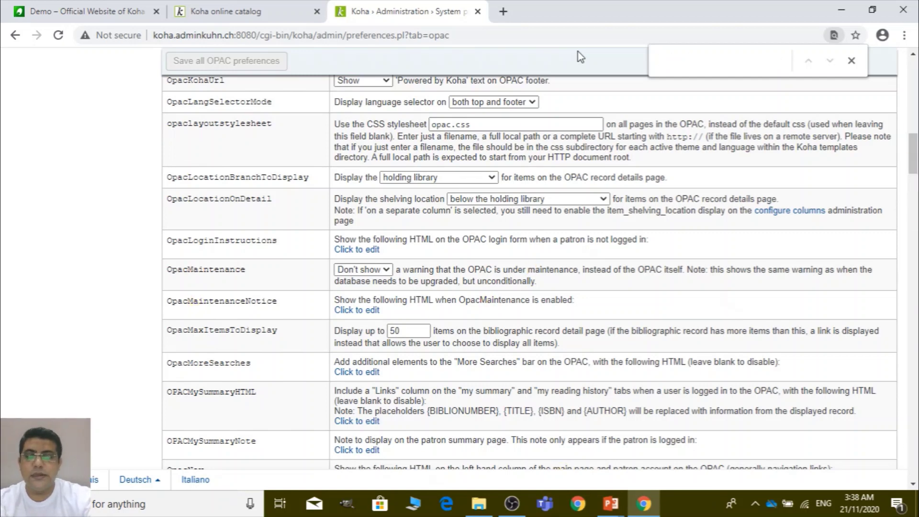
type("right")
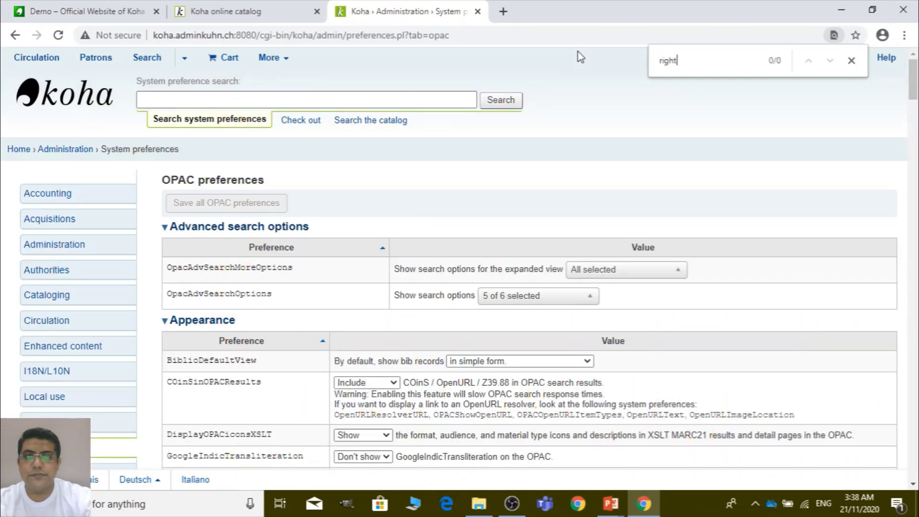
key("BackSpace")
key("BackSpace")
key("BackSpace")
key("BackSpace")
key("BackSpace")
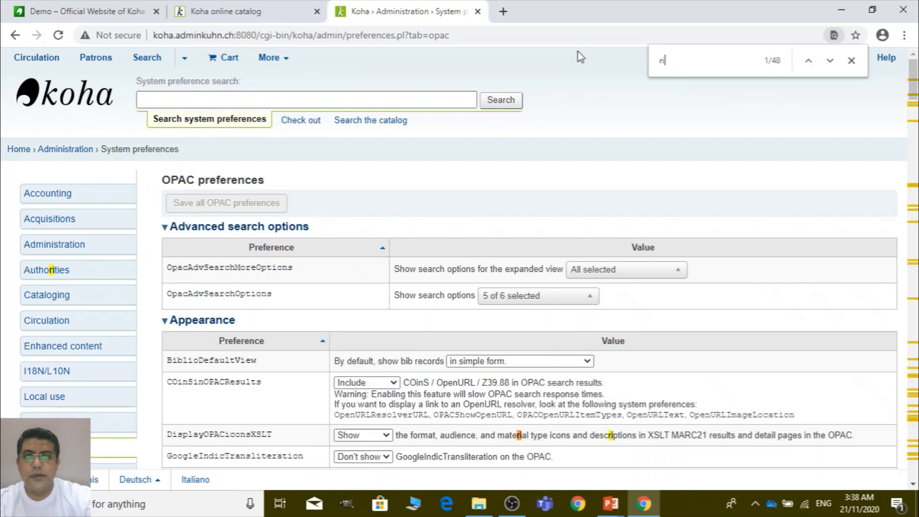
type("nav")
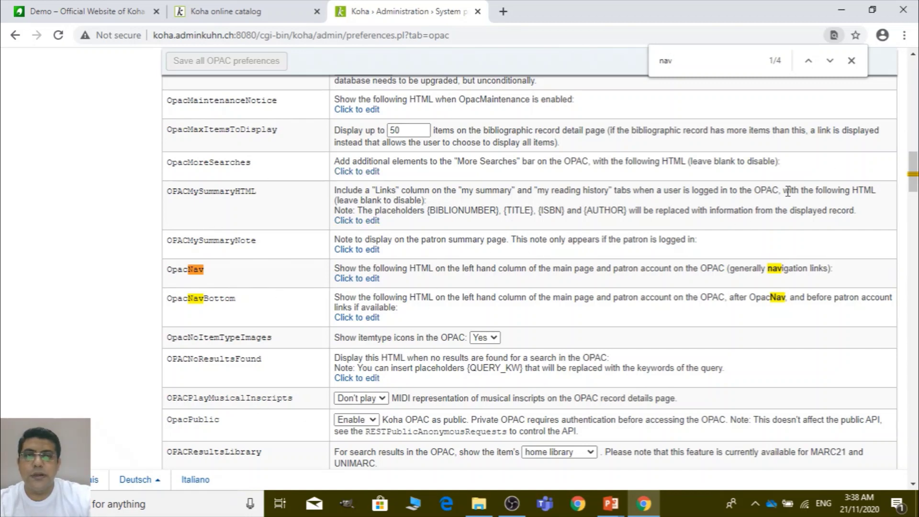
left_click_drag(916, 190, 915, 231)
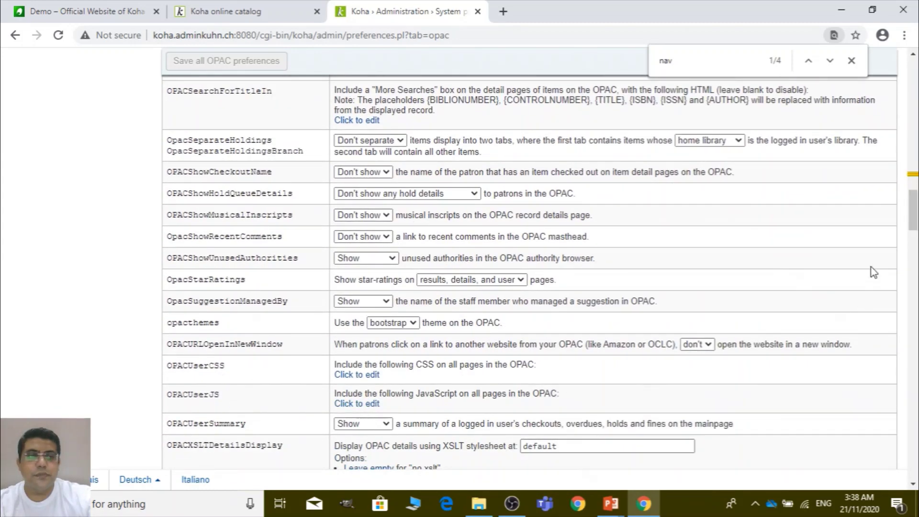
left_click_drag(916, 228, 916, 156)
left_click(493, 168)
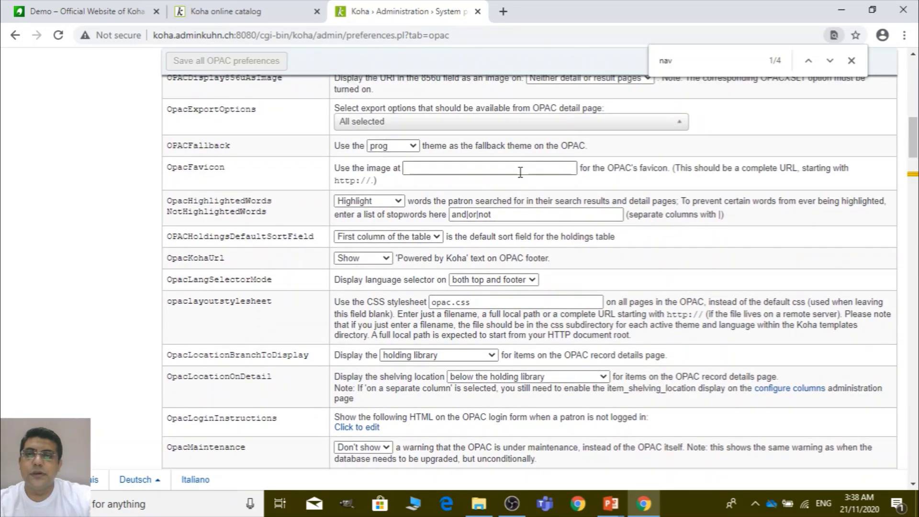
left_click_drag(913, 156, 913, 132)
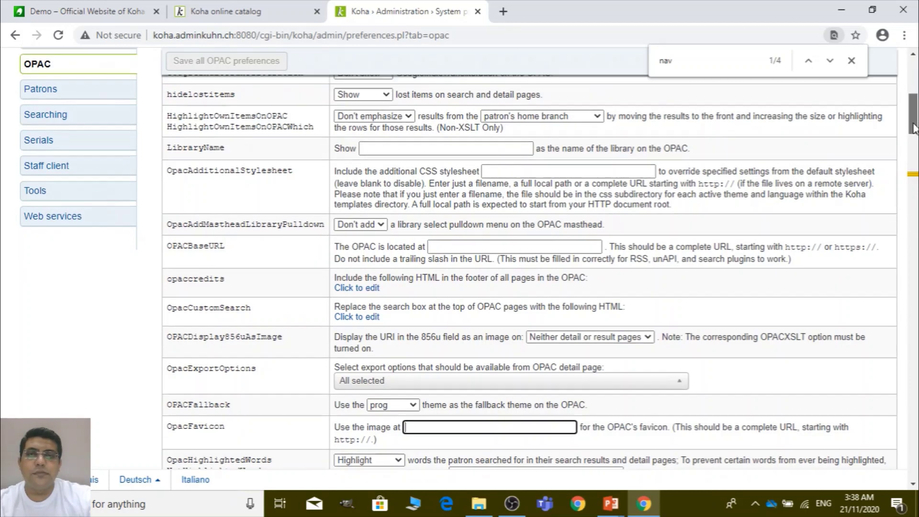
mouse_move(913, 130)
left_mouse_down()
mouse_move(915, 115)
mouse_move(915, 141)
left_mouse_up()
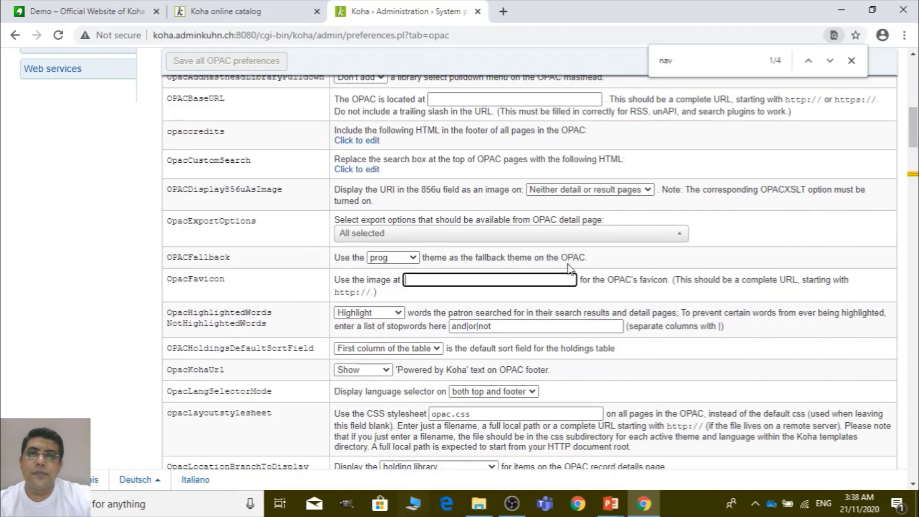
Close the find bar and scroll the OPAC preferences page back to its top.
left_click(851, 61)
scroll(527, 258, "up", 10)
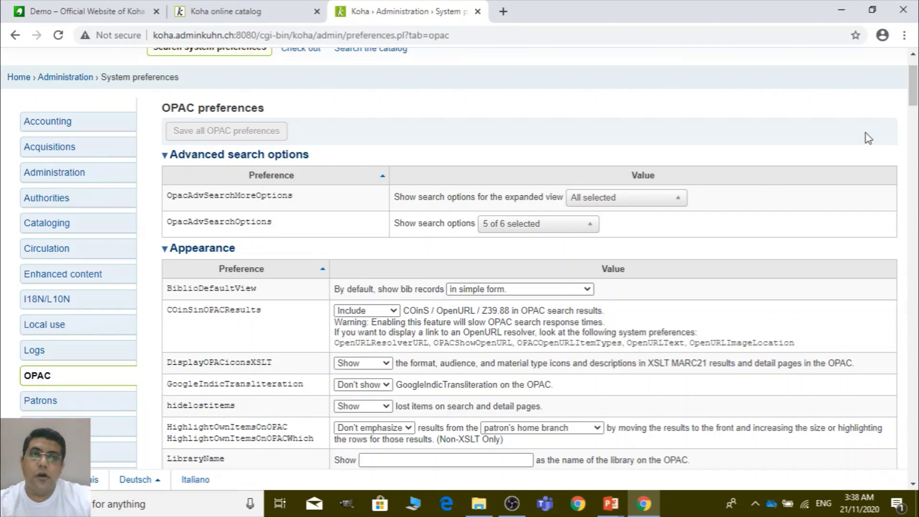
scroll(909, 100, "down", 4)
scroll(909, 101, "up", 4)
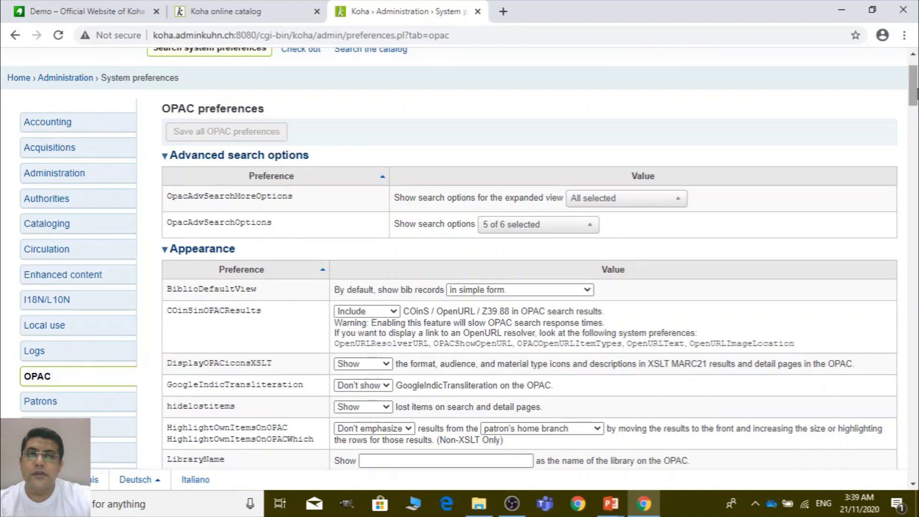
scroll(912, 105, "down", 3)
left_click_drag(912, 108, 912, 84)
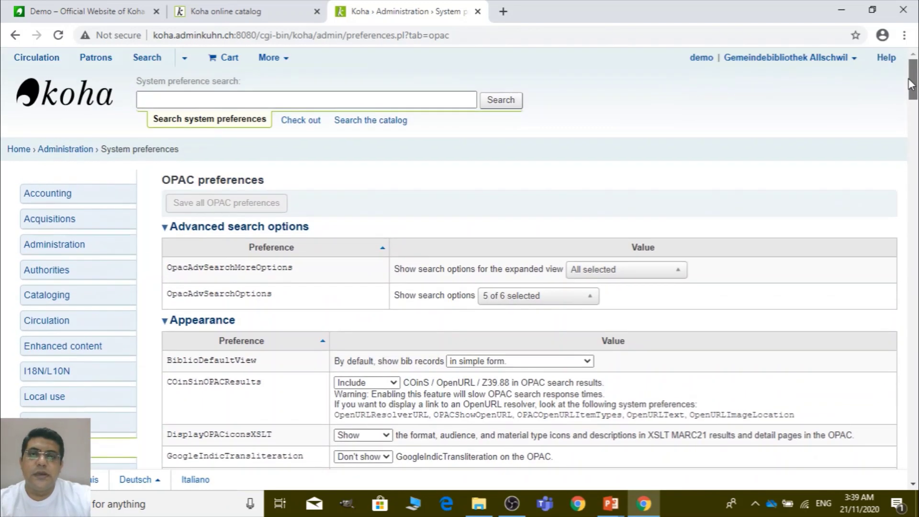
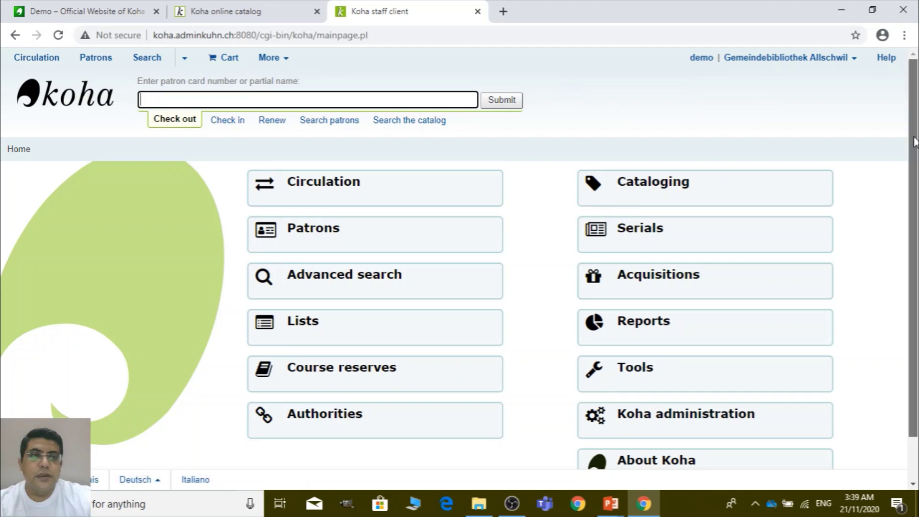
Scroll the Koha staff client home page to show its module links.
scroll(915, 141, "down", 1)
Start a new entry under Tools › News, glancing at the online catalog before returning to the form.
left_click(642, 326)
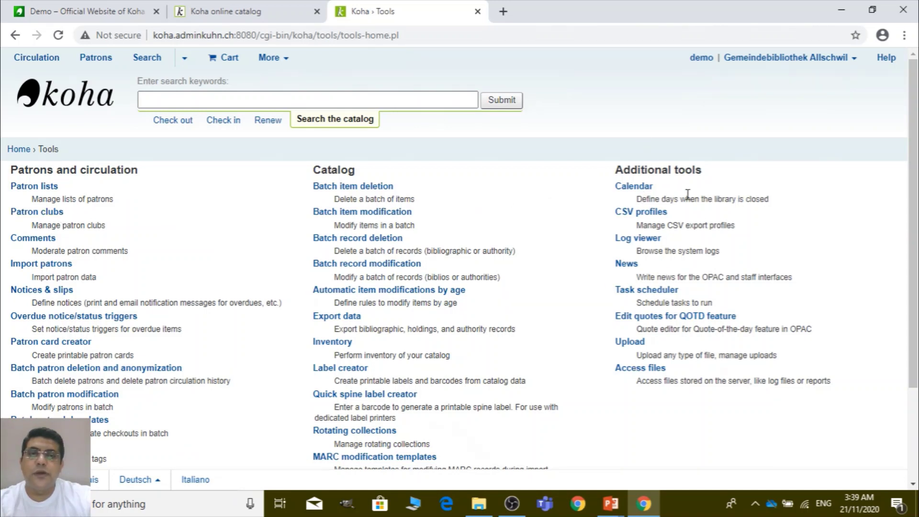
left_click(630, 267)
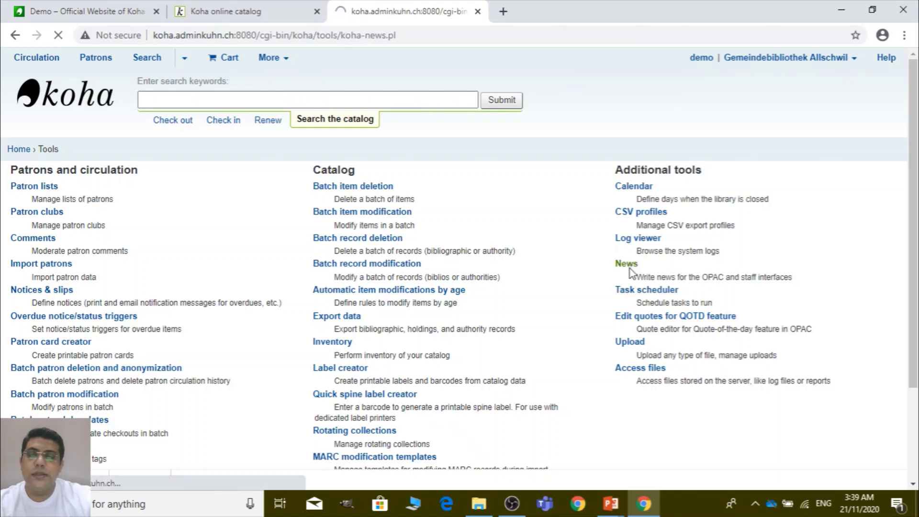
scroll(231, 355, "down", 3)
scroll(261, 206, "up", 3)
left_click(205, 204)
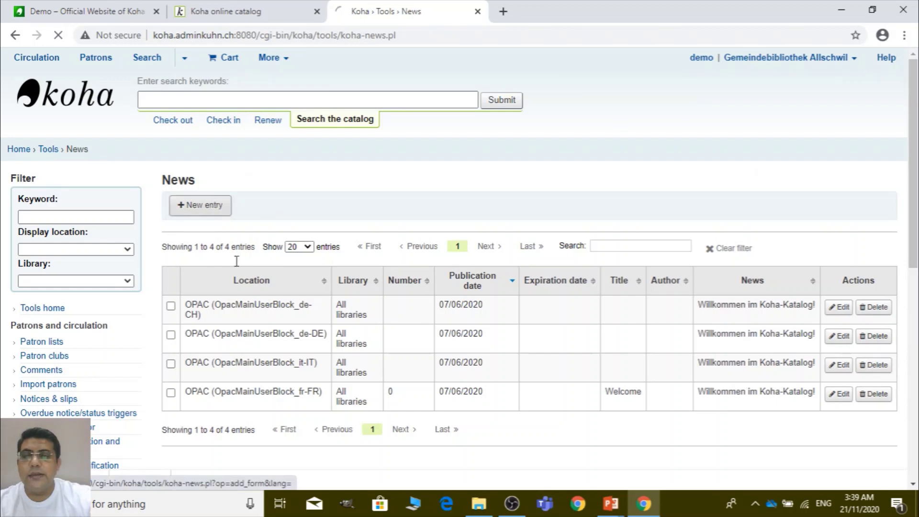
left_click(234, 8)
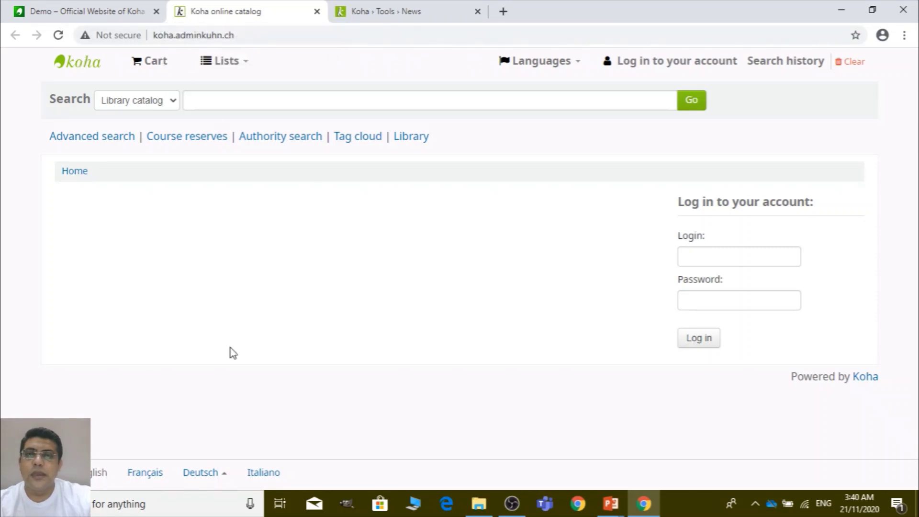
left_click(400, 18)
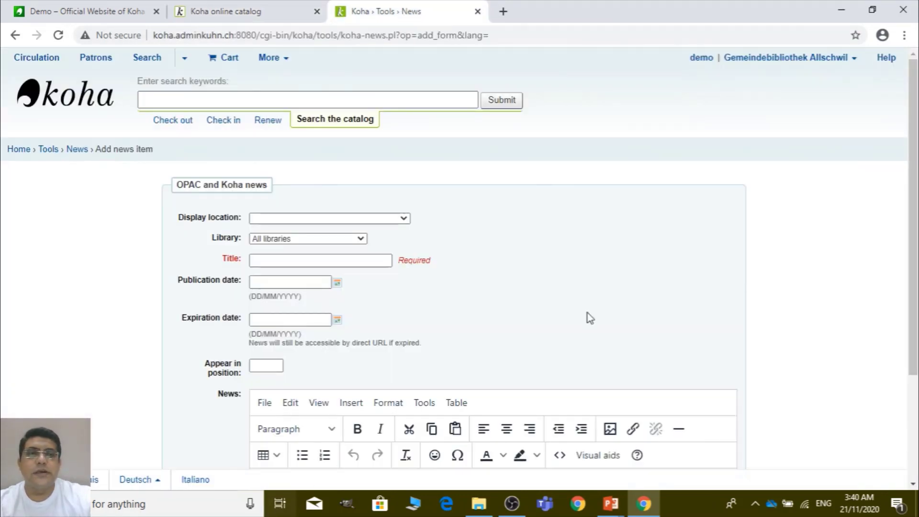
Set the news item's display location to opacheader (en).
scroll(459, 144, "down", 1)
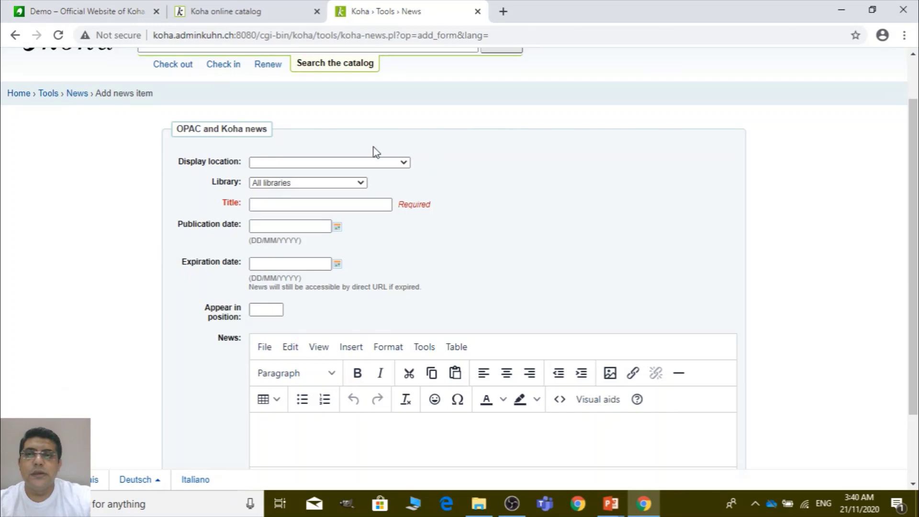
left_click(299, 165)
left_click(500, 200)
left_click(282, 164)
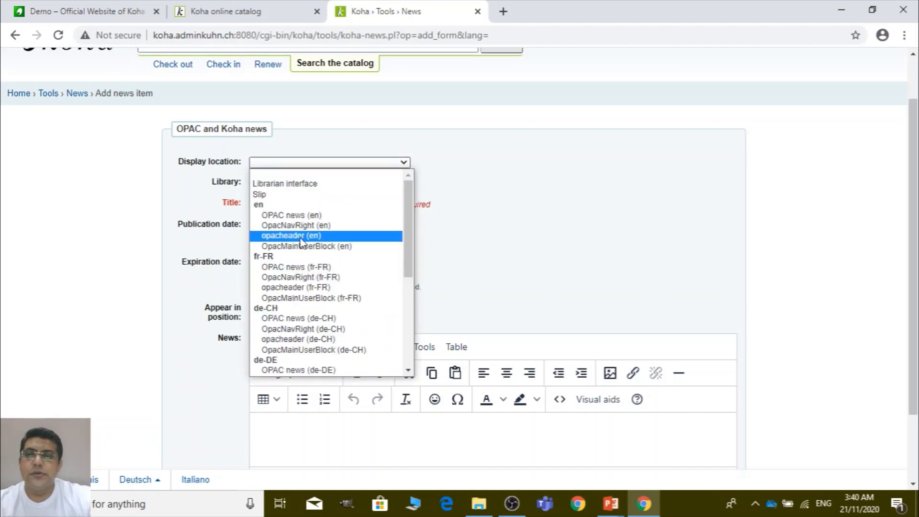
left_click(286, 237)
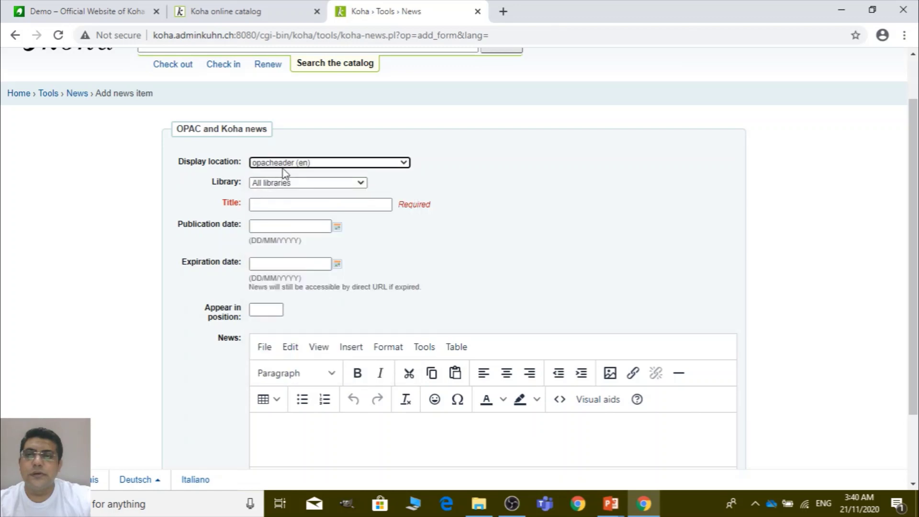
left_click(310, 163)
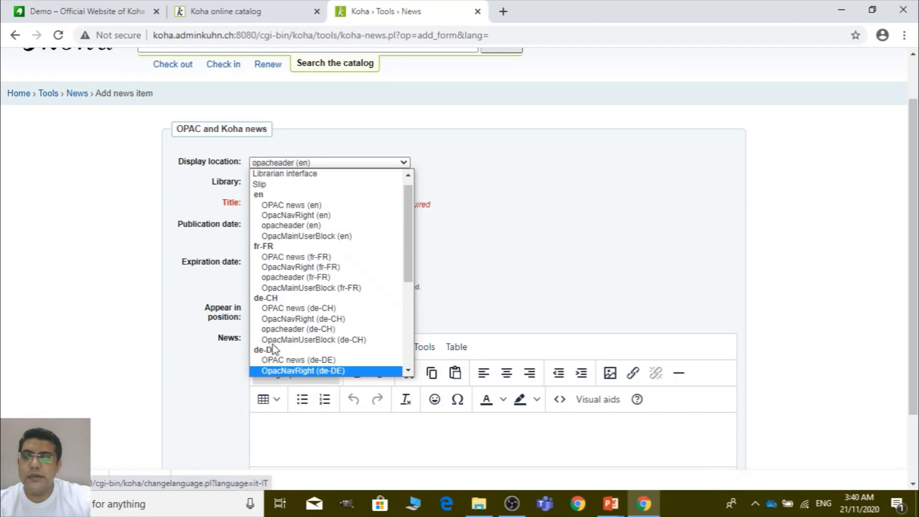
left_click_drag(407, 218, 408, 199)
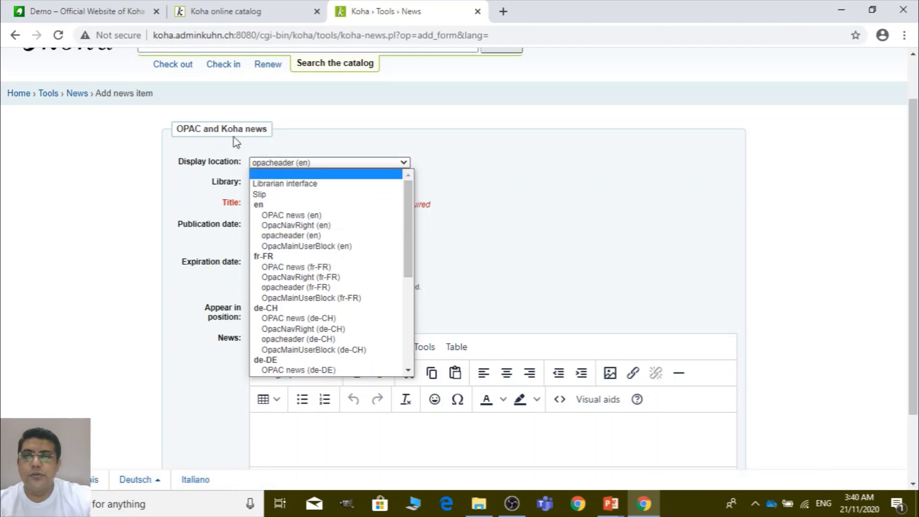
left_click(315, 242)
Keep All libraries and enter the title 'Header', leaving the publication dates empty.
left_click(315, 185)
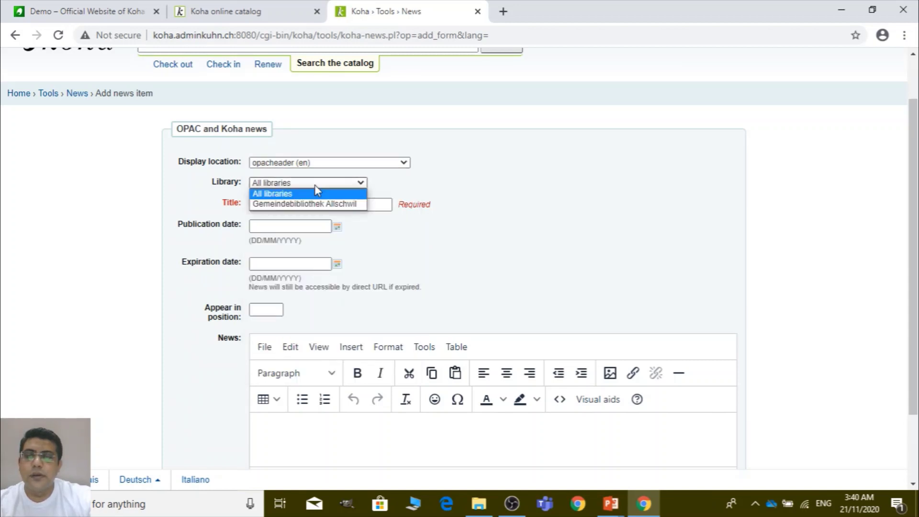
left_click(315, 185)
left_click(284, 185)
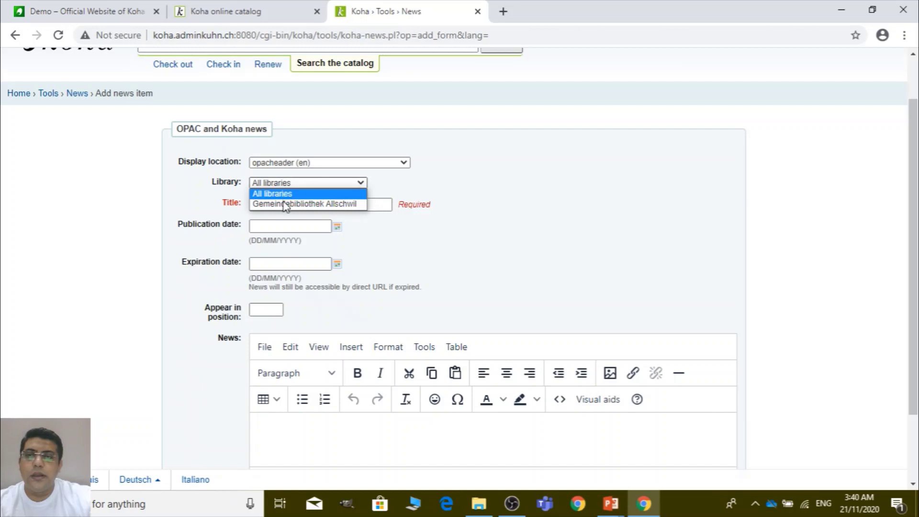
left_click(381, 181)
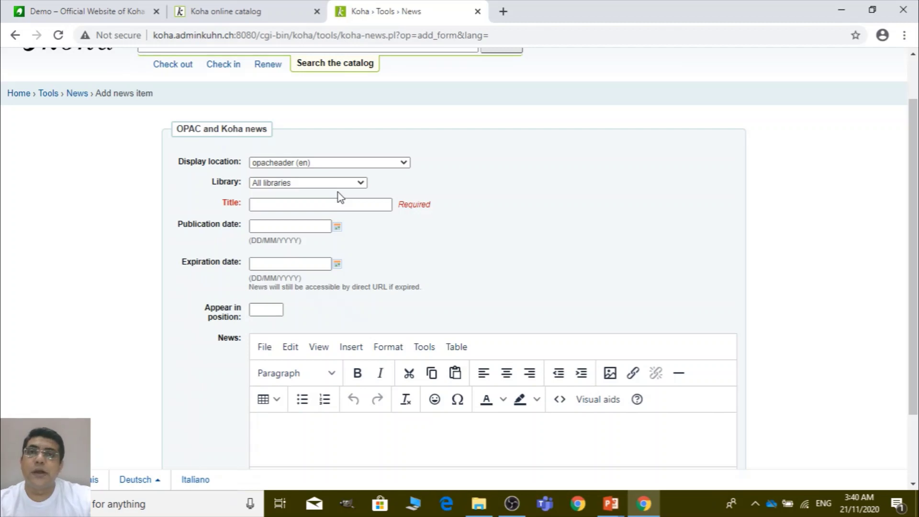
left_click(304, 207)
type("Header")
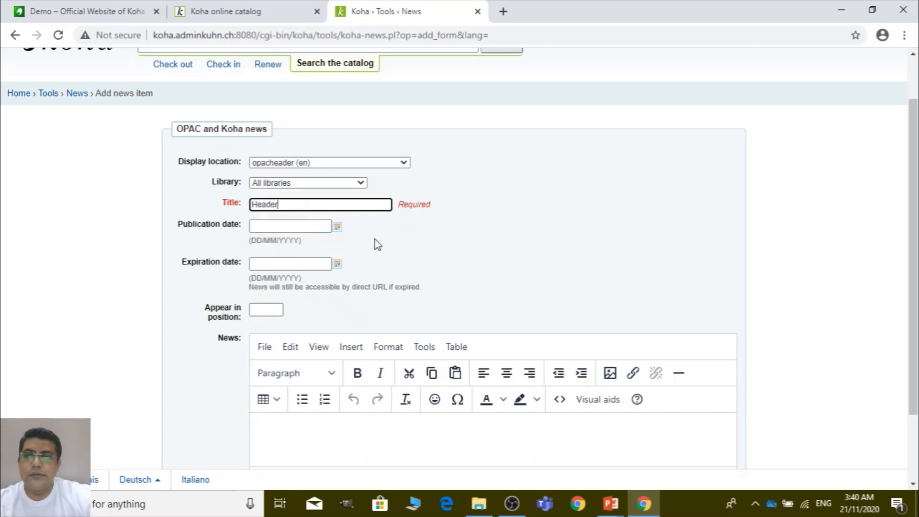
left_click(311, 225)
left_click(533, 227)
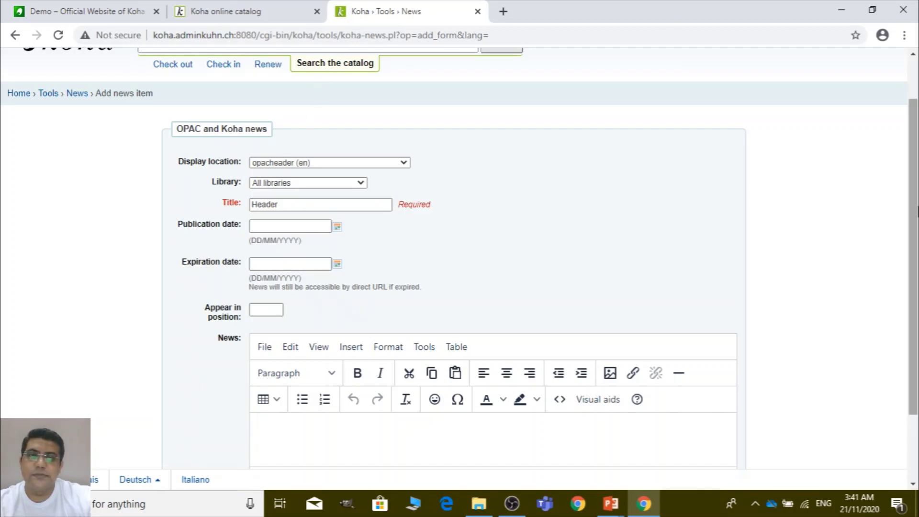
Enter bold news text 'Welcome to RAFLIMTS' and submit the Header item.
scroll(92, 158, "down", 1)
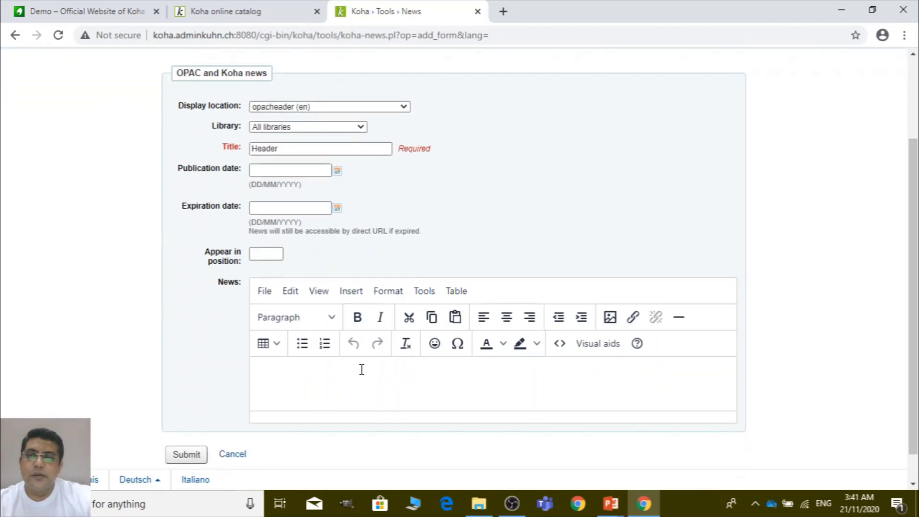
scroll(362, 369, "down", 1)
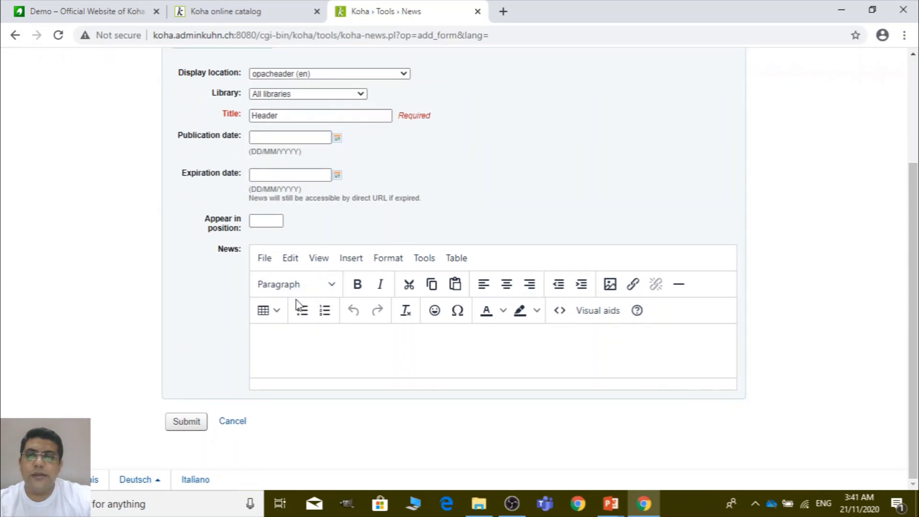
left_click(303, 348)
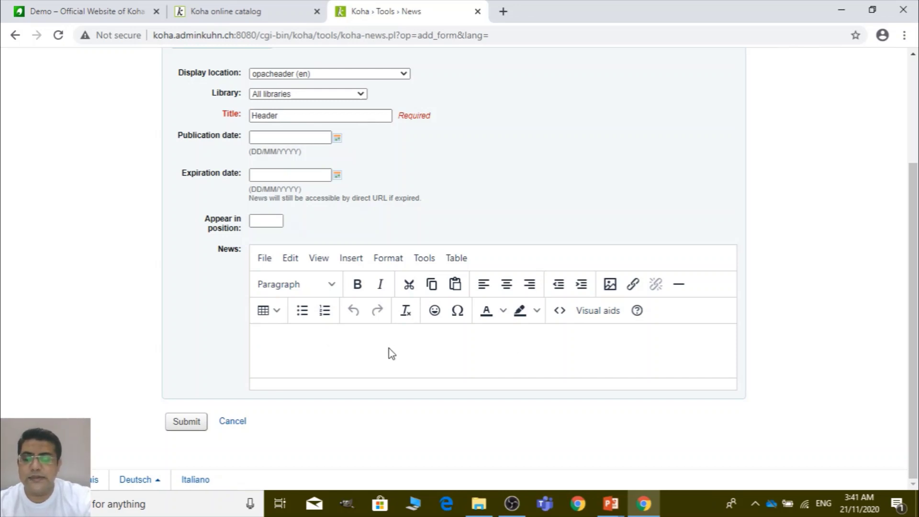
type("We")
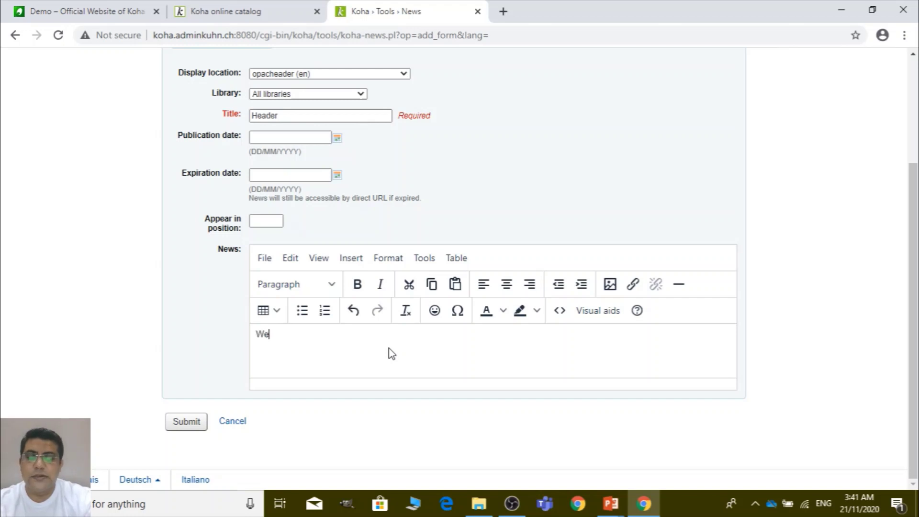
type("lcome to")
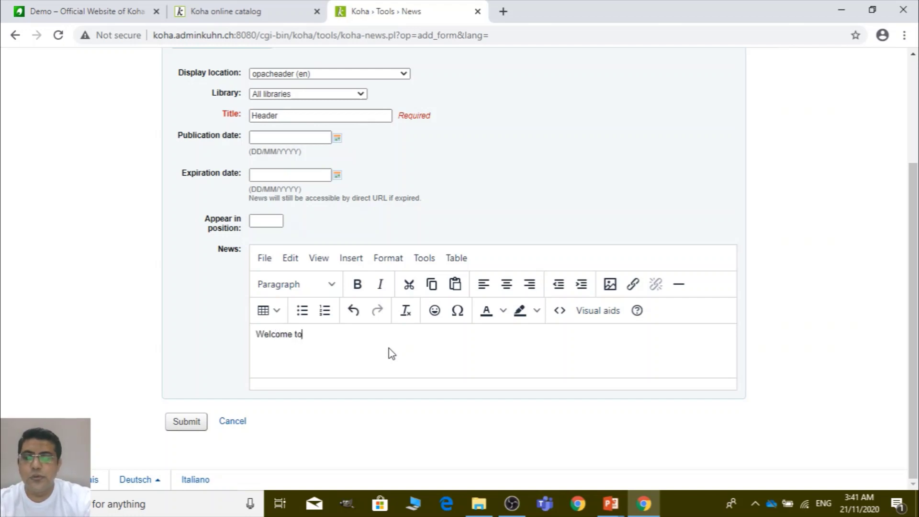
type(" RAF")
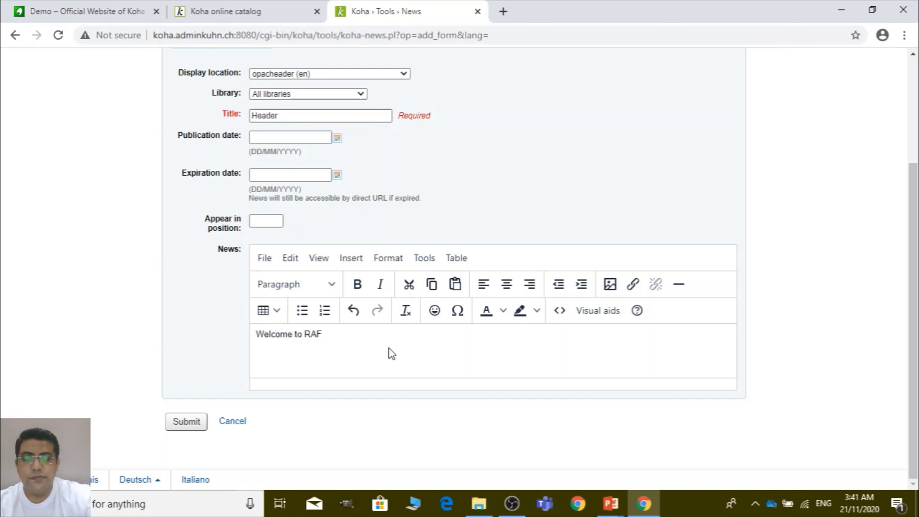
type("LIMTS")
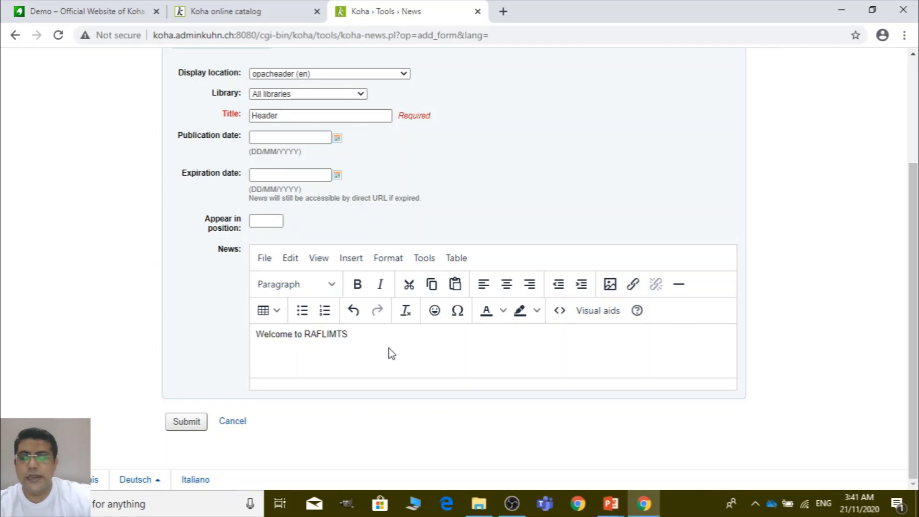
key("ctrl+a")
left_click(359, 287)
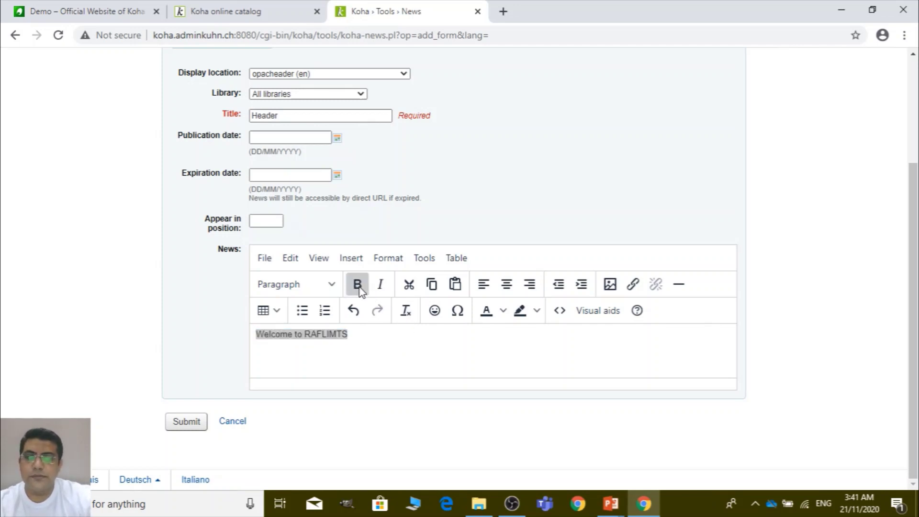
left_click(183, 426)
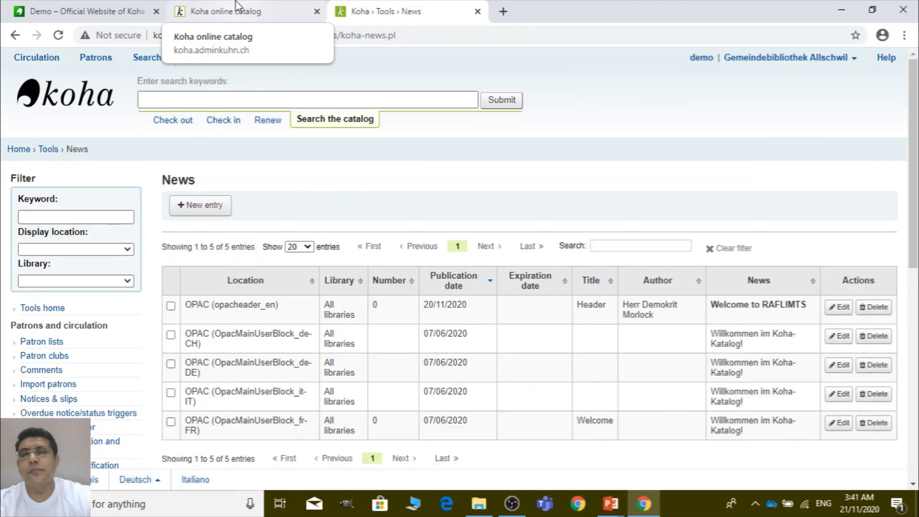
left_click(235, 5)
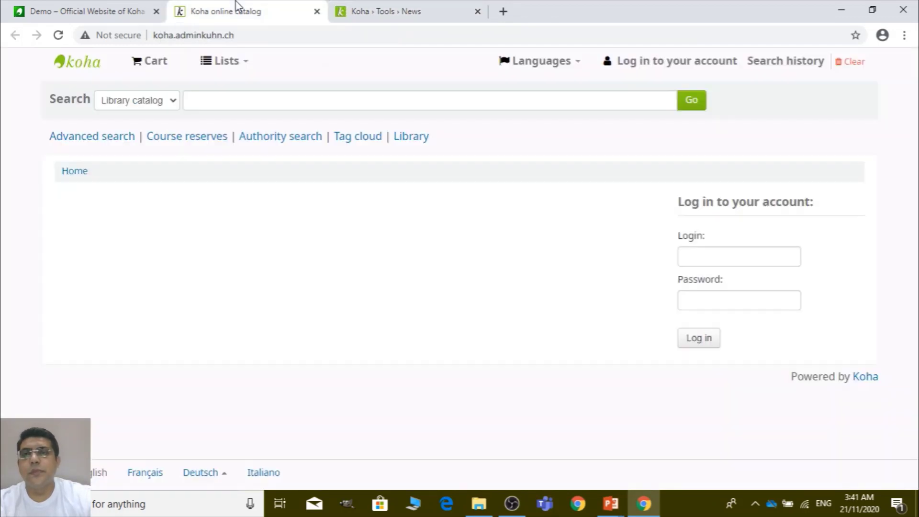
left_click(313, 30)
key("Return")
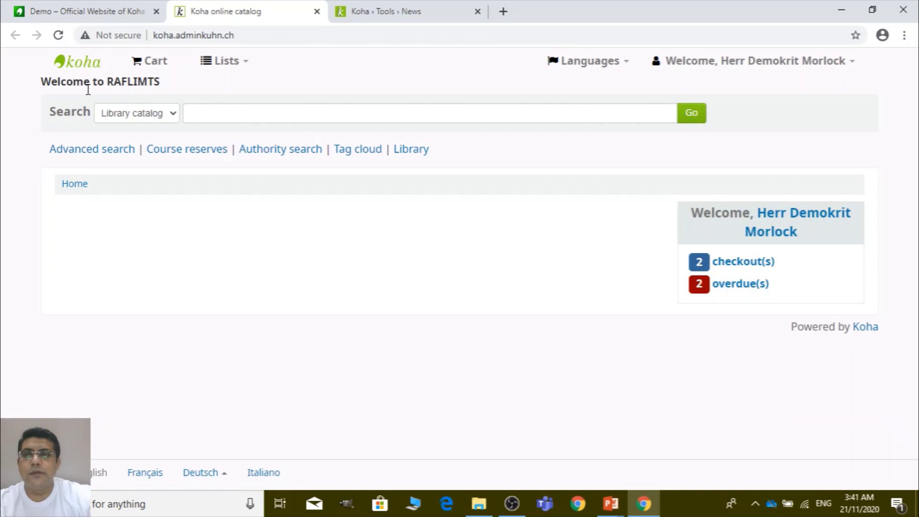
left_click(424, 7)
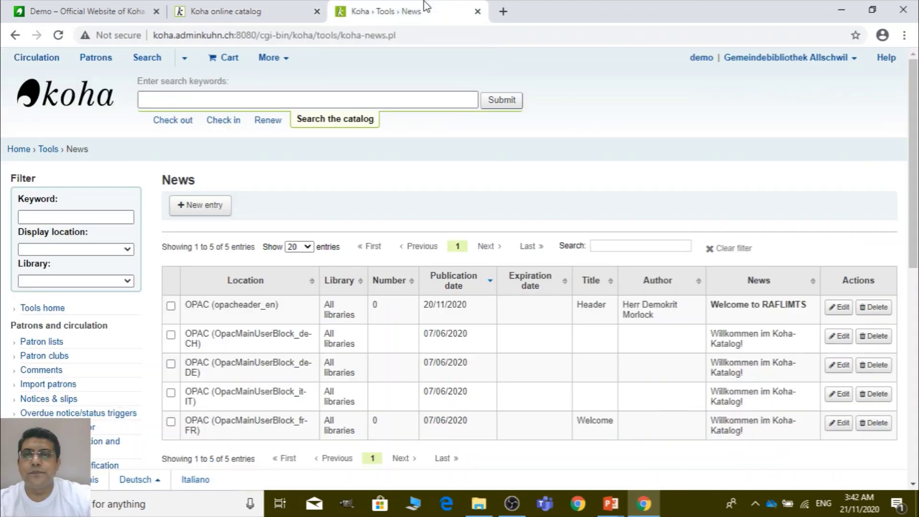
left_click(262, 8)
left_click(410, 9)
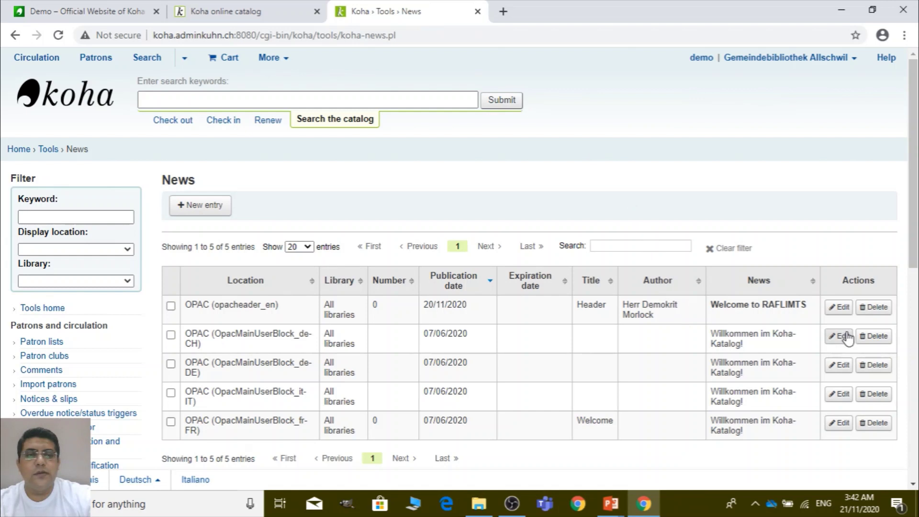
Edit the Header news item and delete all of its HTML source code.
left_click(839, 306)
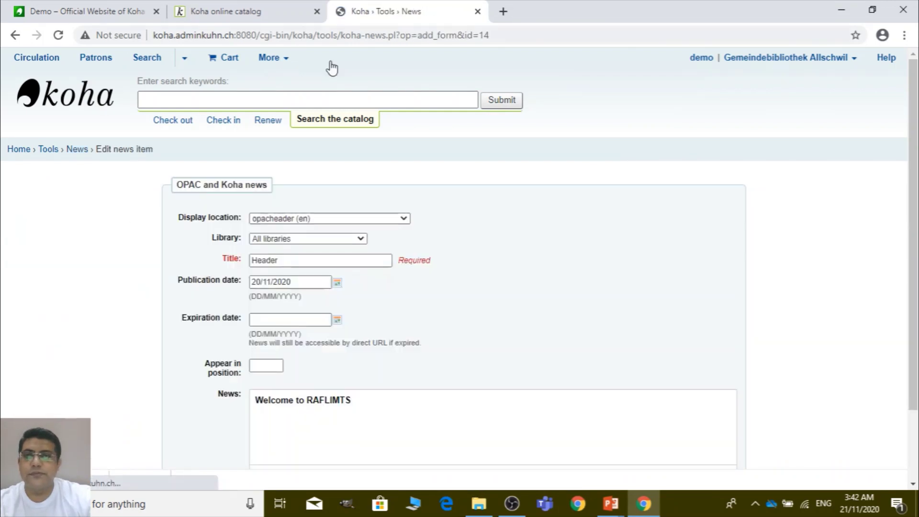
scroll(532, 360, "down", 3)
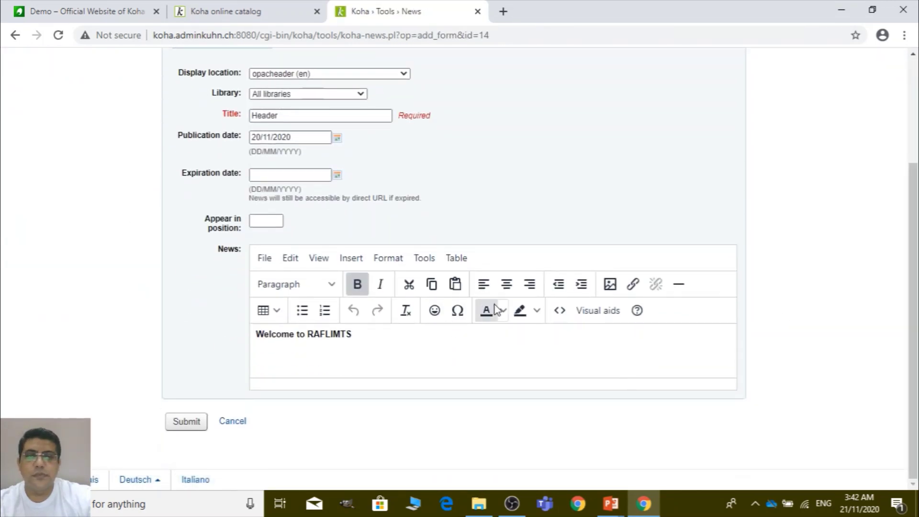
left_click(560, 311)
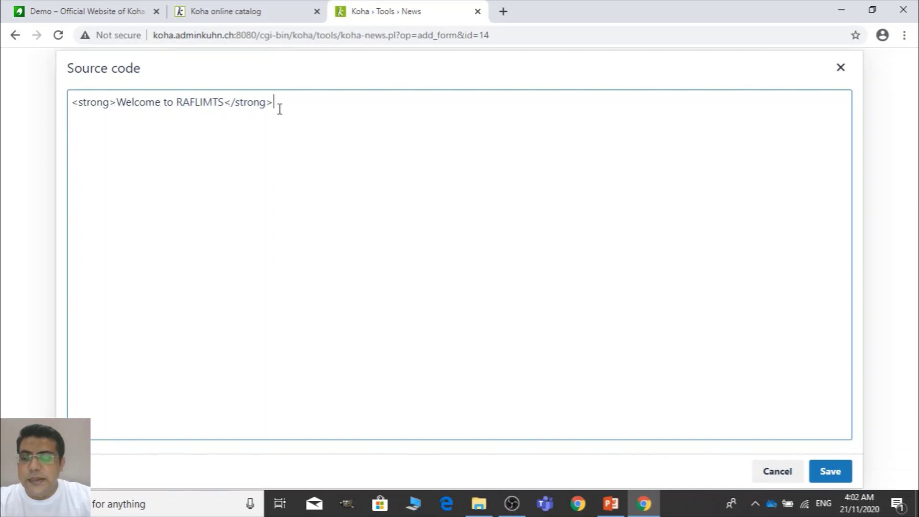
key("ctrl+a")
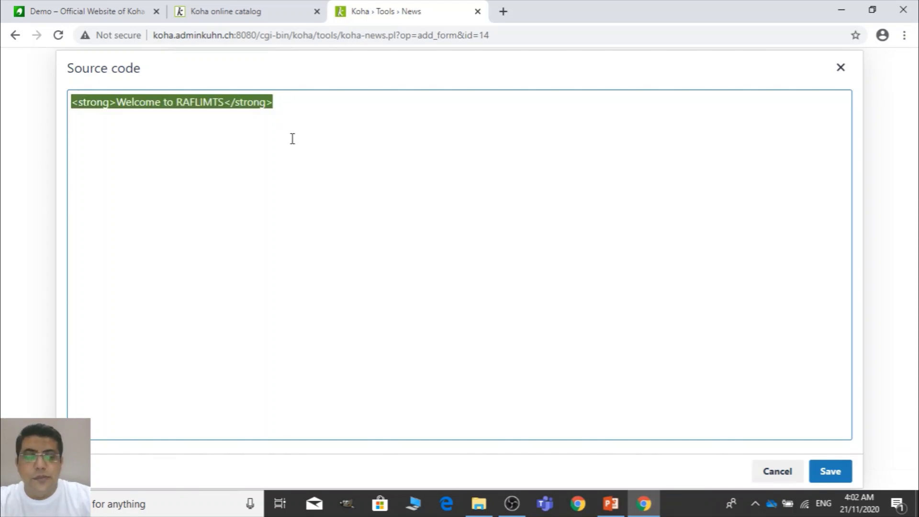
key("BackSpace")
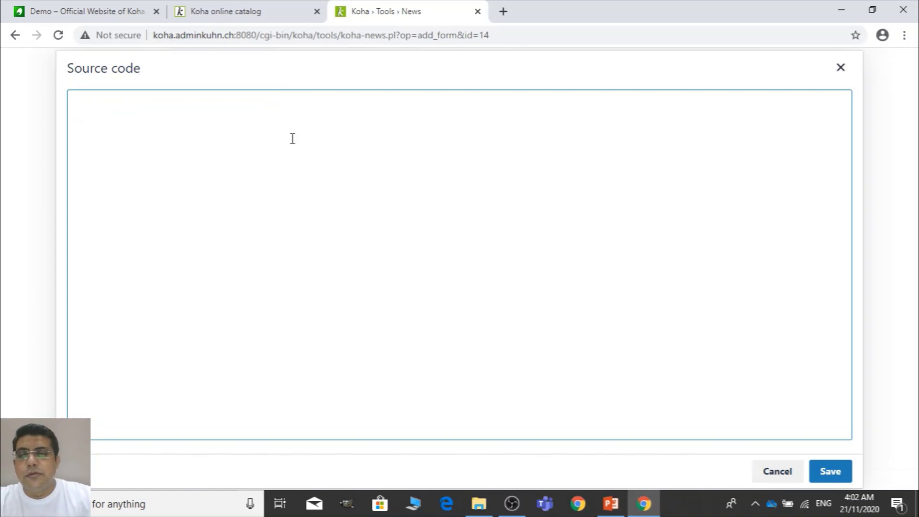
left_click(478, 504)
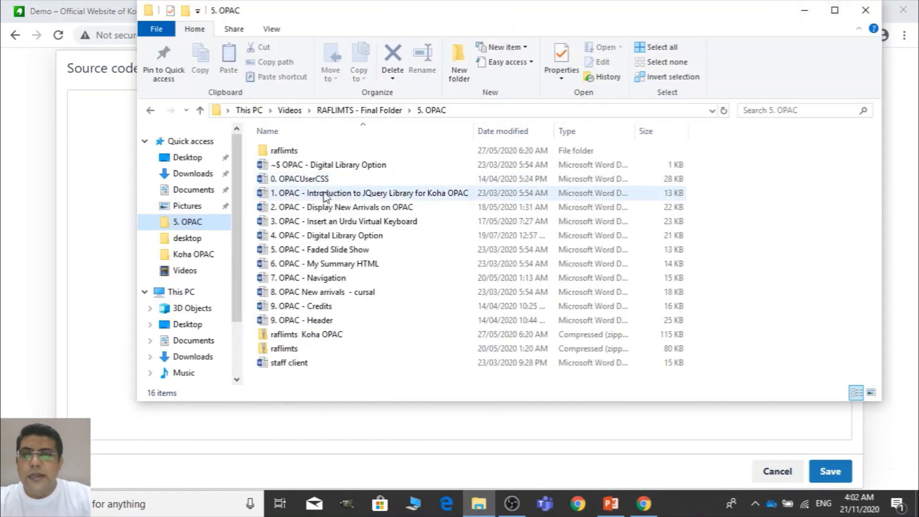
Open the '9. OPAC - Header' Word document from the 5. OPAC folder.
double_click(325, 321)
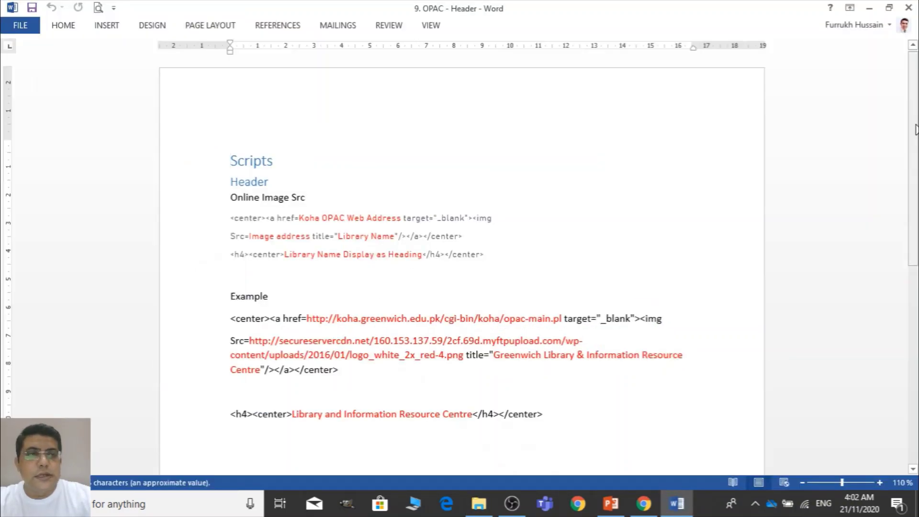
Copy the example <center><a><img></center> logo code from the Header document.
scroll(914, 187, "down", 3)
left_click_drag(232, 205, 459, 264)
key("ctrl+c")
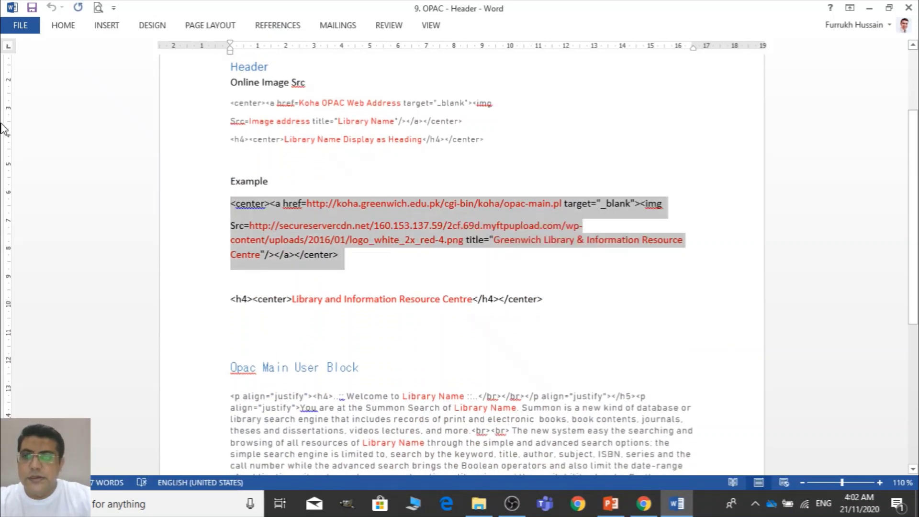
left_click(129, 216)
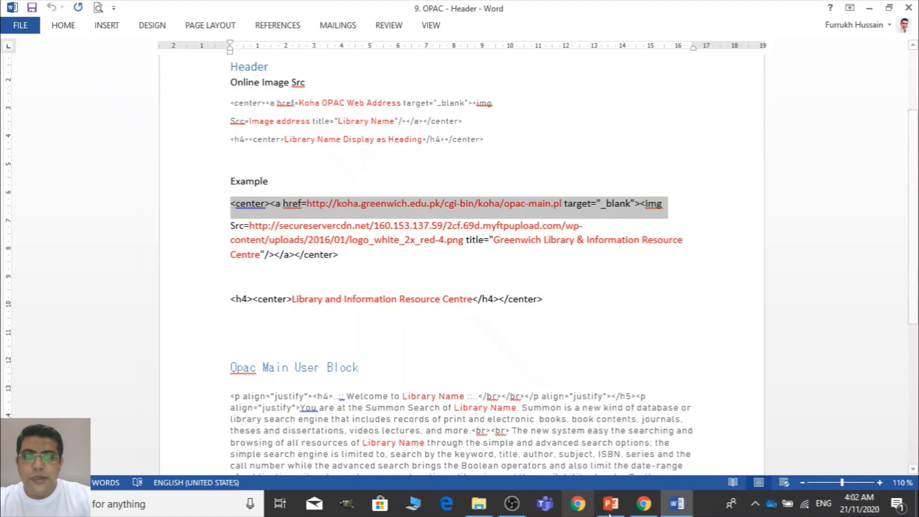
left_click(645, 508)
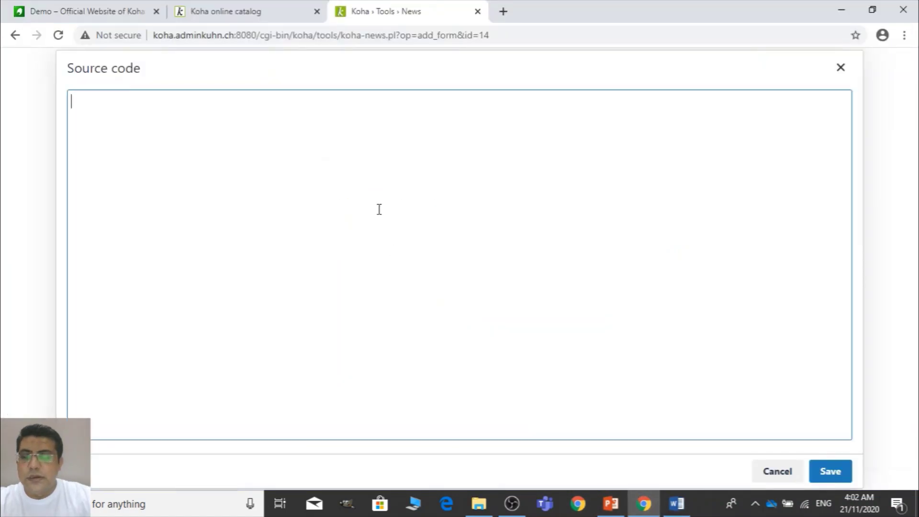
Paste the example logo code into the Header item's source and save it.
key("ctrl+v")
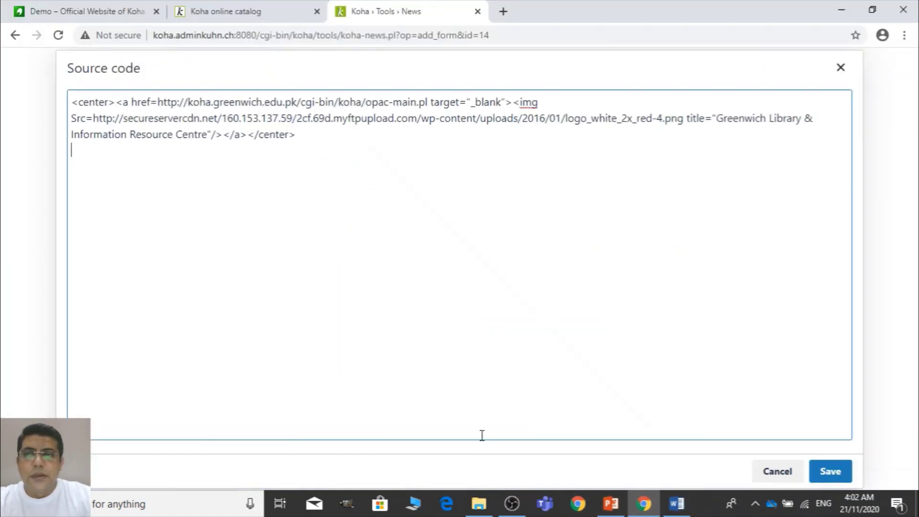
left_click(829, 472)
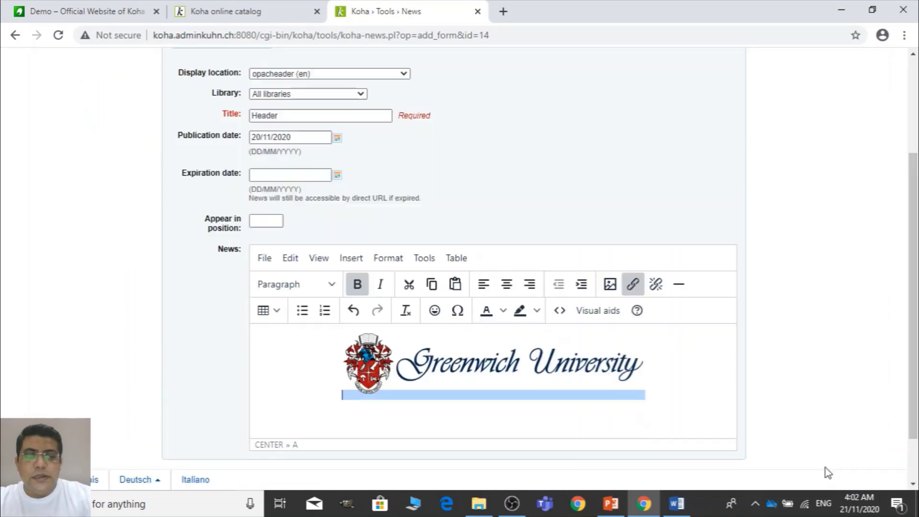
scroll(914, 192, "down", 1)
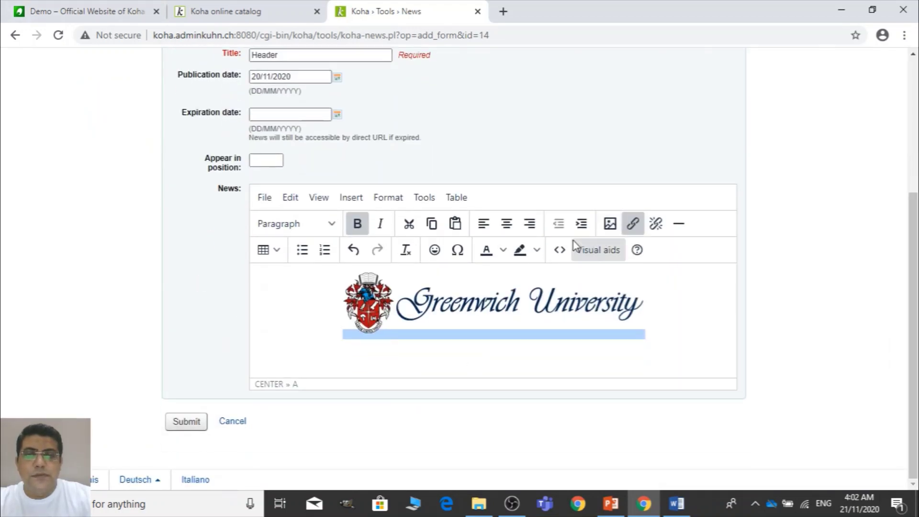
Check the source's image address against the Word example, then save and submit the Header item.
left_click(560, 251)
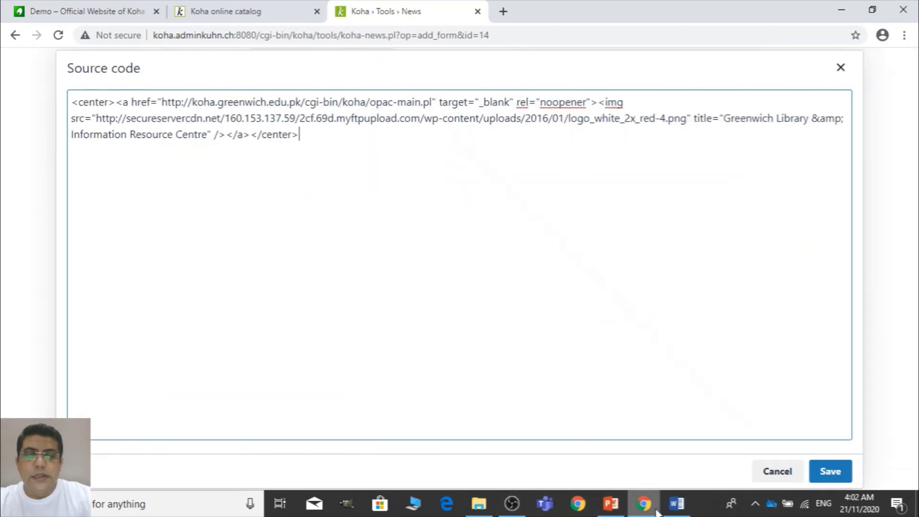
mouse_move(675, 504)
left_click(693, 466)
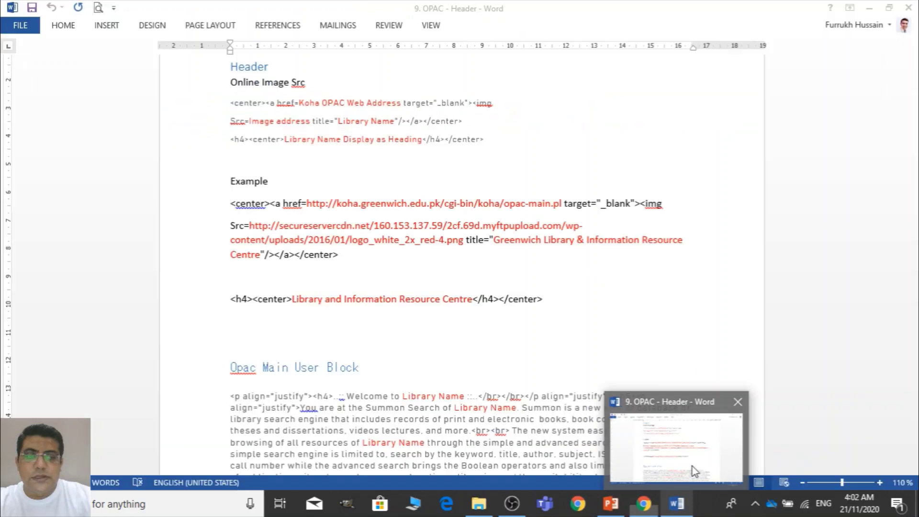
left_click(342, 238)
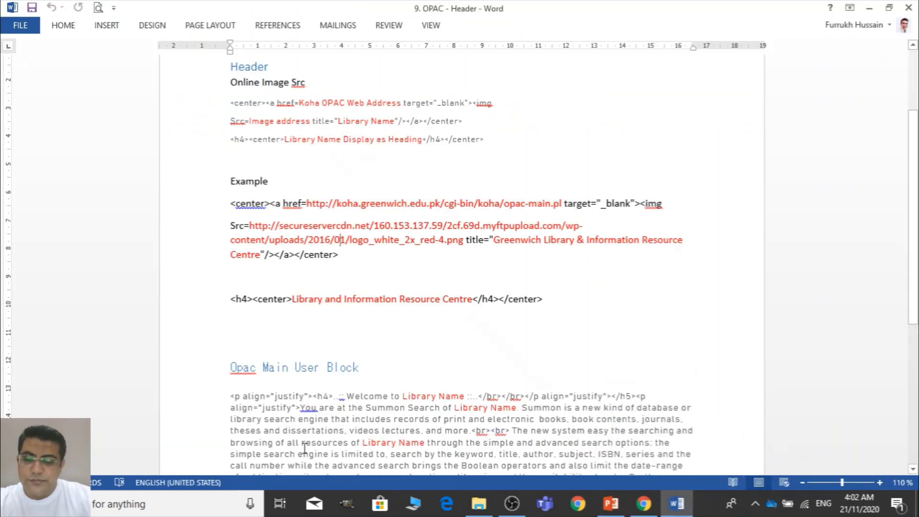
key("alt+Tab")
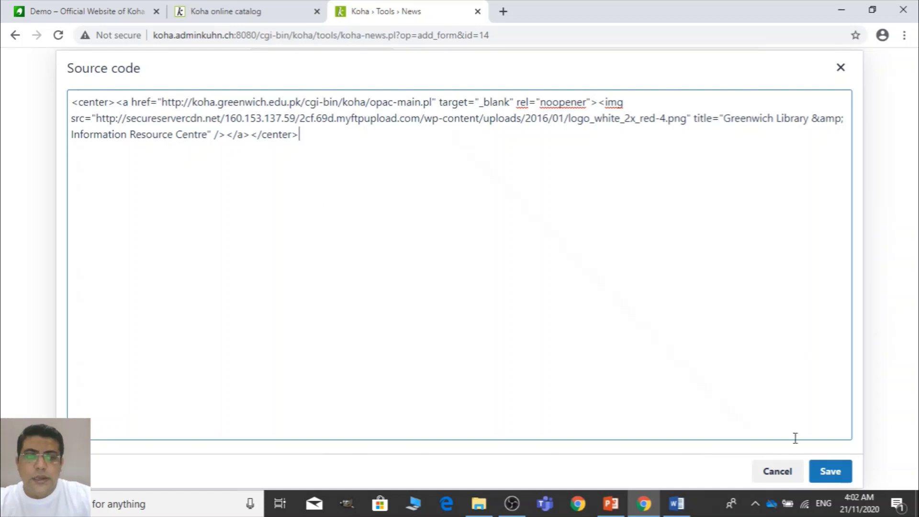
left_click(831, 472)
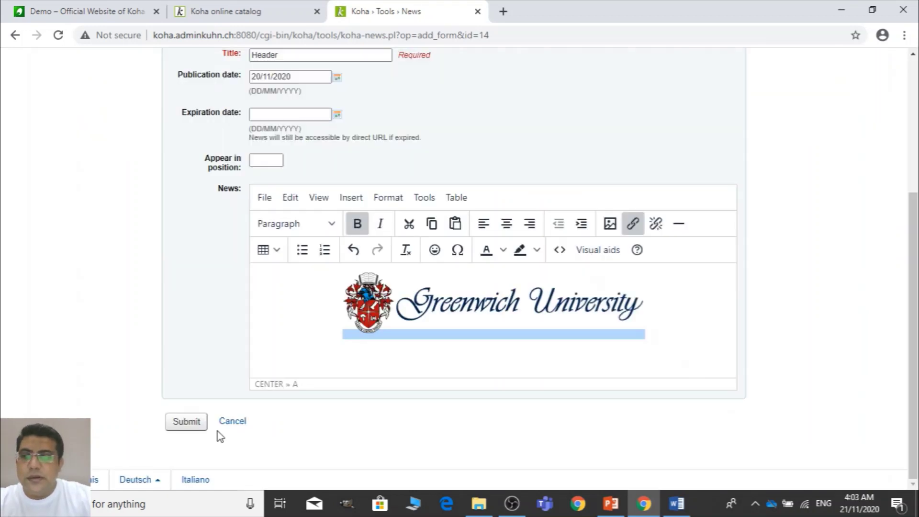
left_click(187, 434)
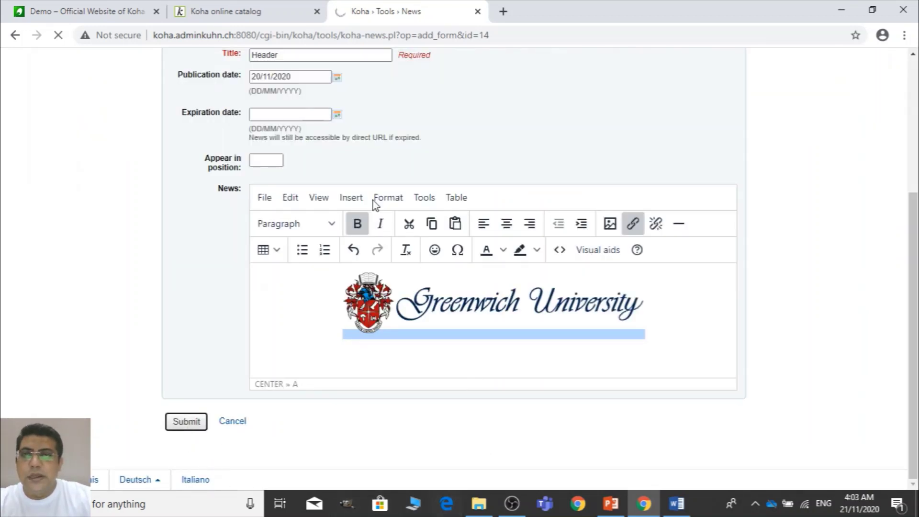
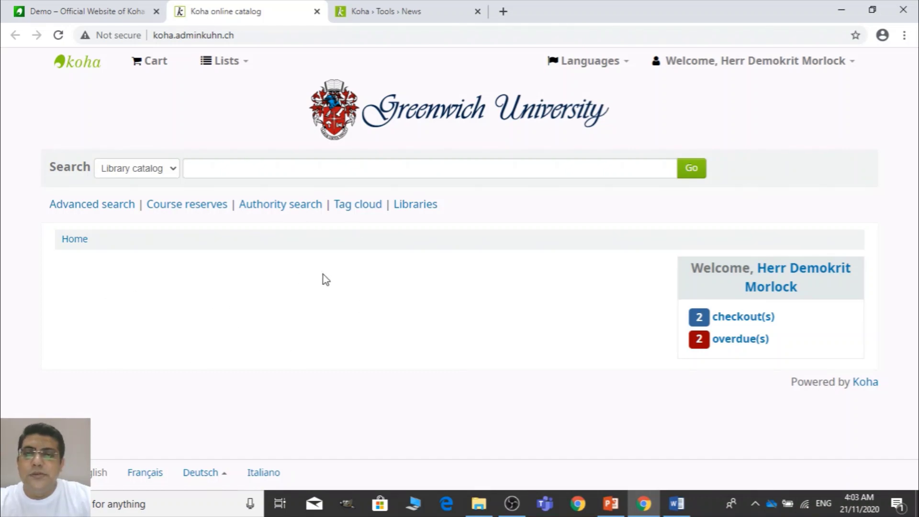
Open '2. OPAC - Display New Arrivals on OPAC' from the 5. OPAC folder in File Explorer.
left_click(479, 504)
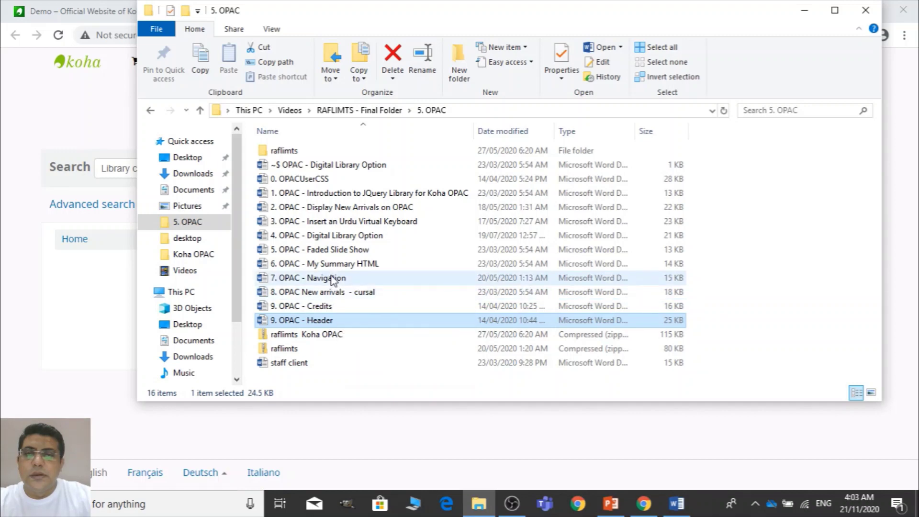
double_click(373, 209)
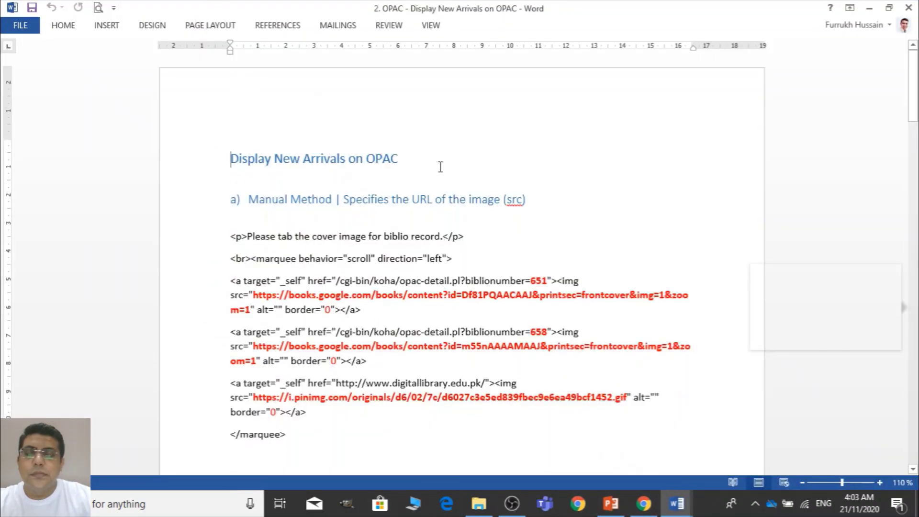
Select the FeedWind script under 'b) Auto Java Query' on page 2, then return to Chrome.
left_click_drag(916, 105, 917, 430)
left_click_drag(216, 116, 573, 378)
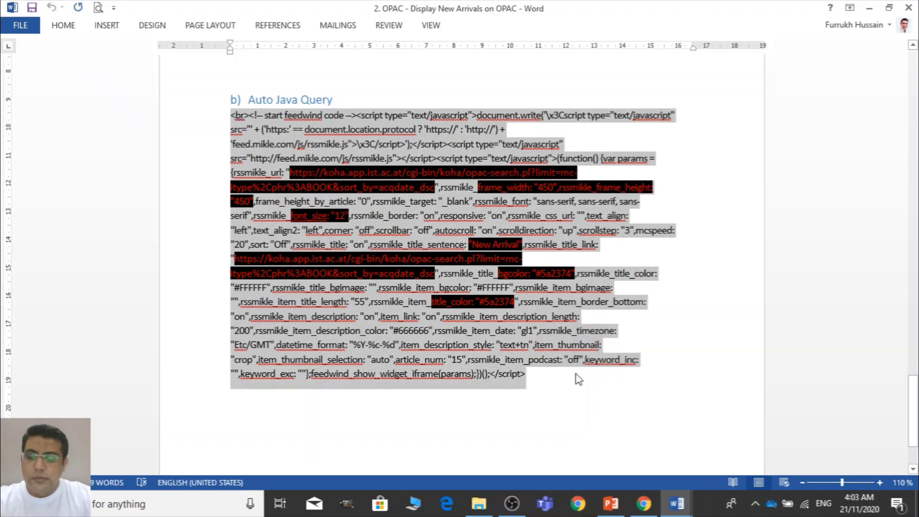
left_click(644, 512)
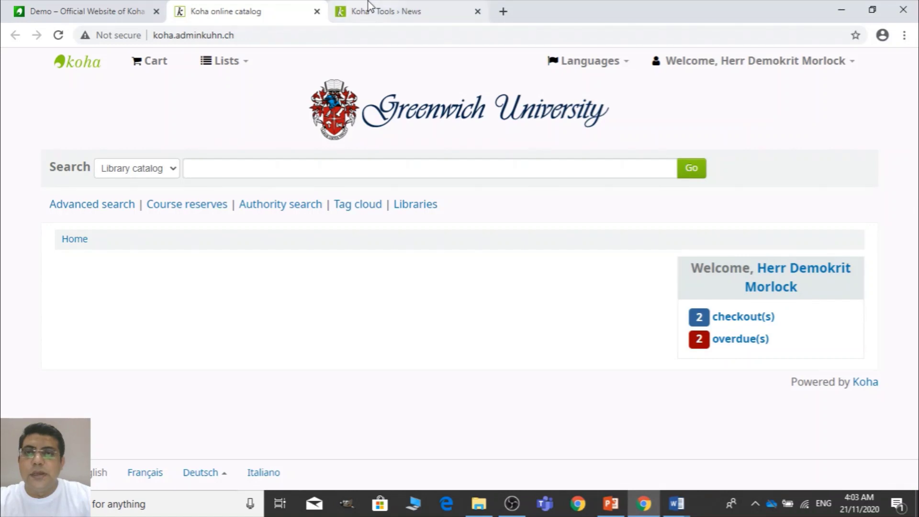
Set a news item's location to OpacNavRight (en), library All libraries, title 'New Arrivals'.
left_click(367, 9)
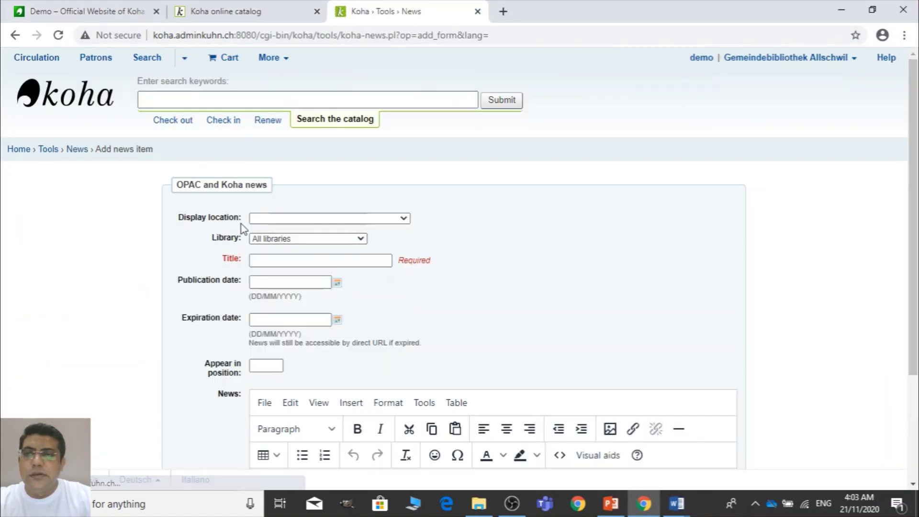
left_click(277, 219)
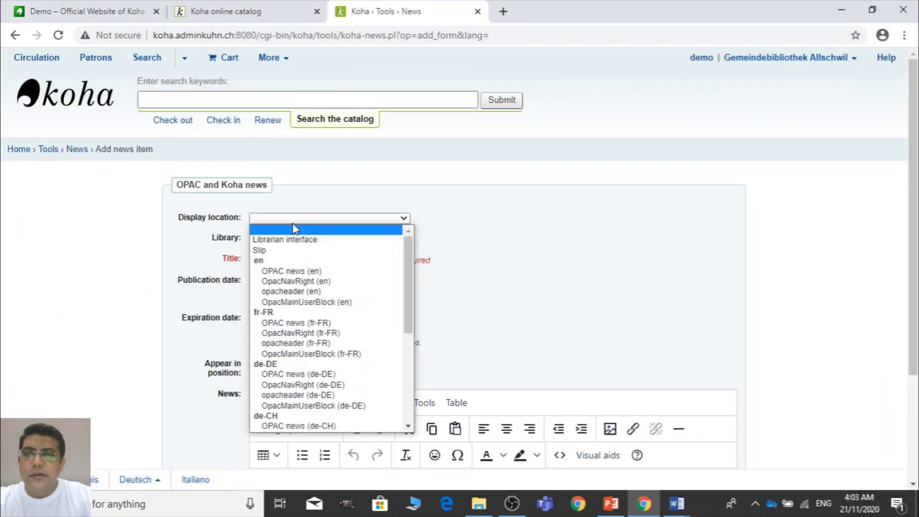
left_click(312, 284)
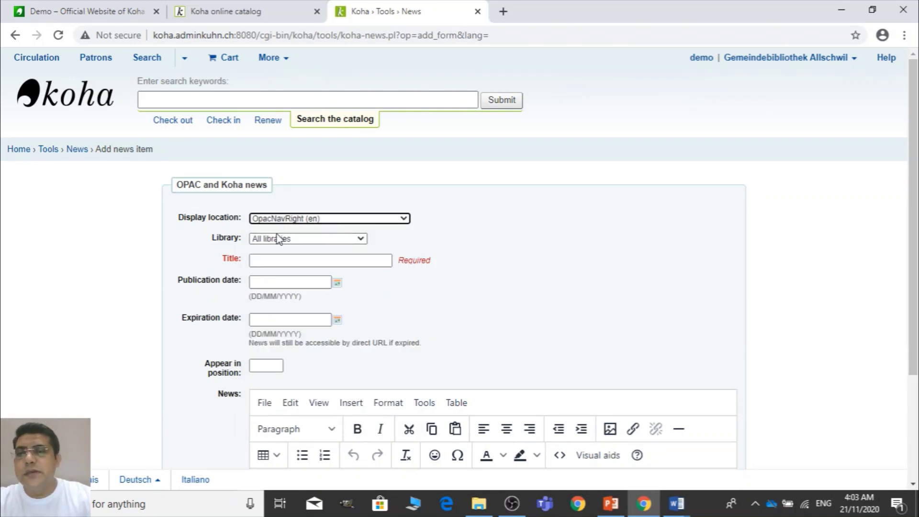
left_click(291, 240)
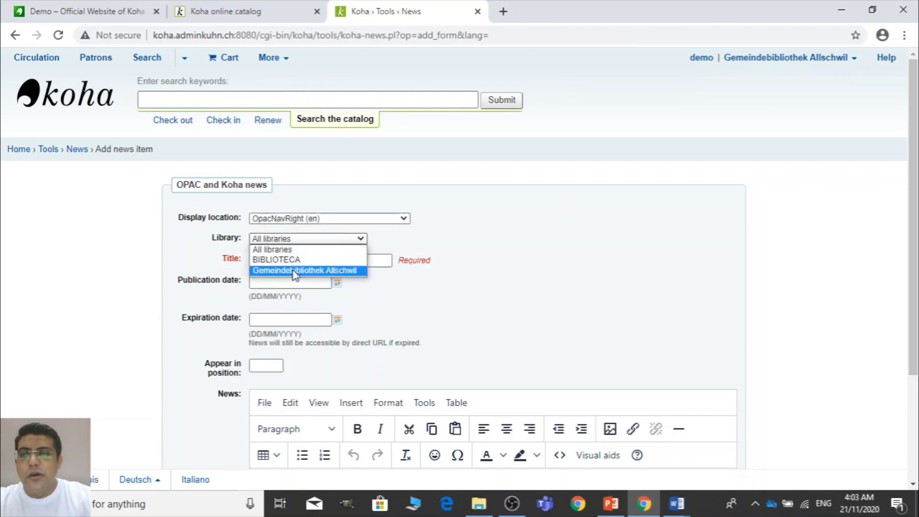
left_click(290, 250)
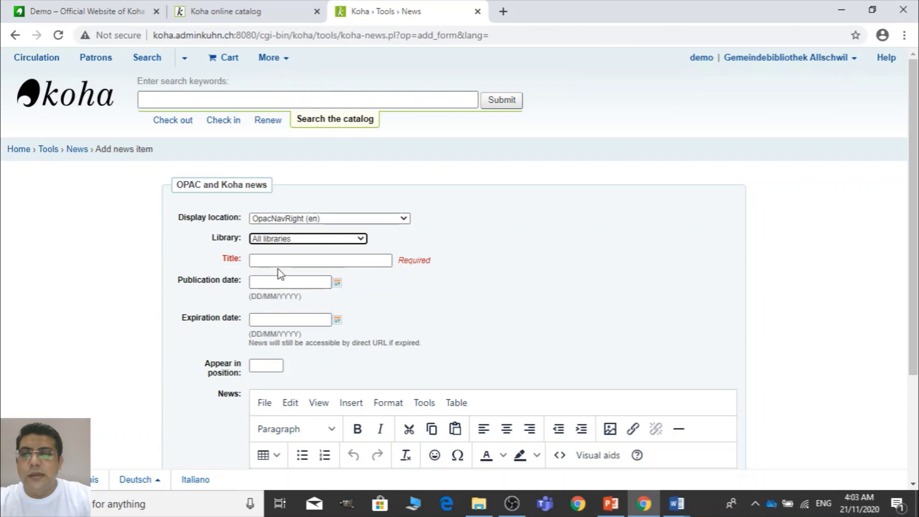
left_click(279, 260)
left_click(281, 286)
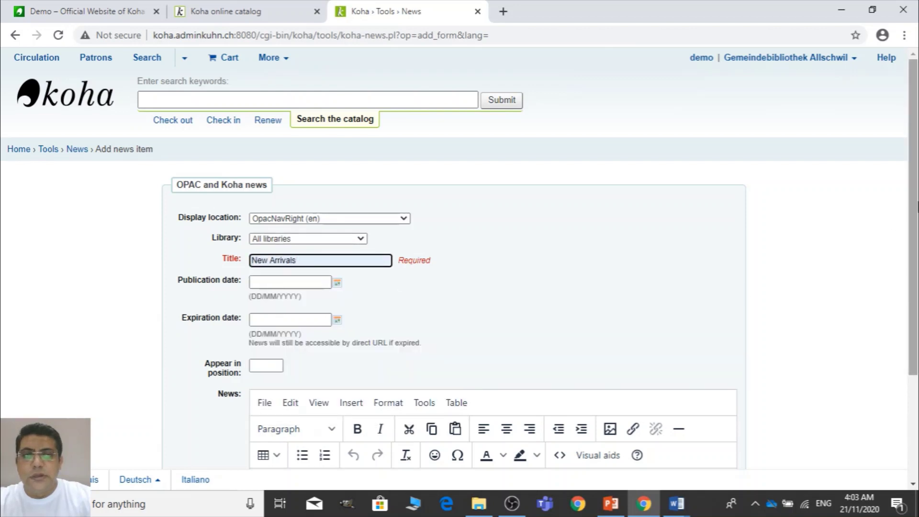
Set the publication date to 21/11/2020 and the expiration date to 28/11/2020.
scroll(222, 193, "down", 1)
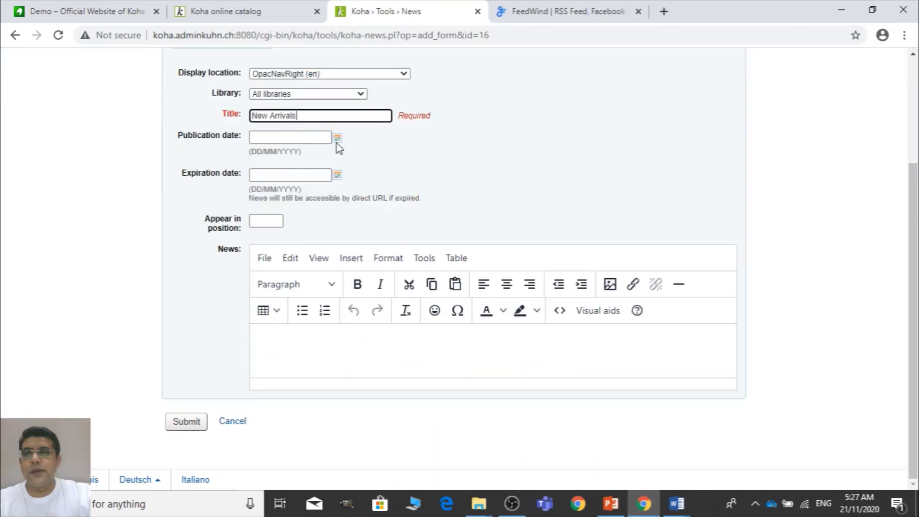
left_click(337, 140)
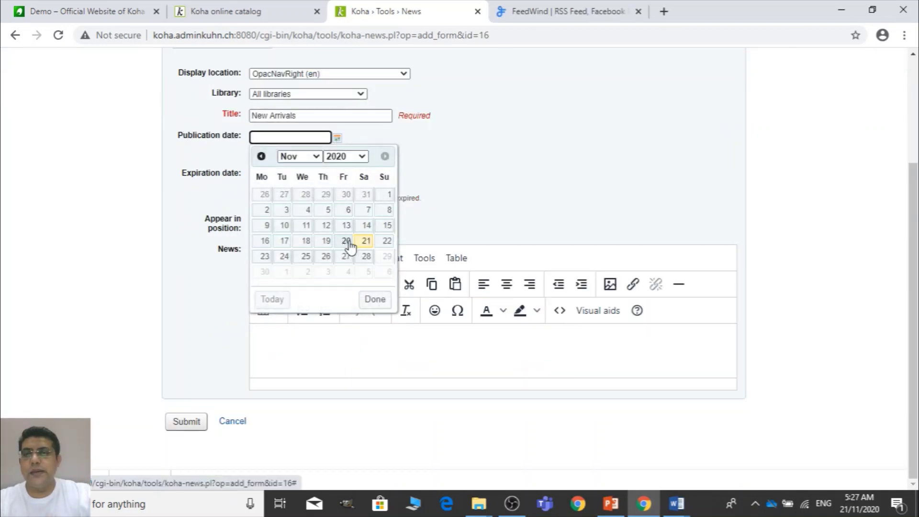
left_click(366, 244)
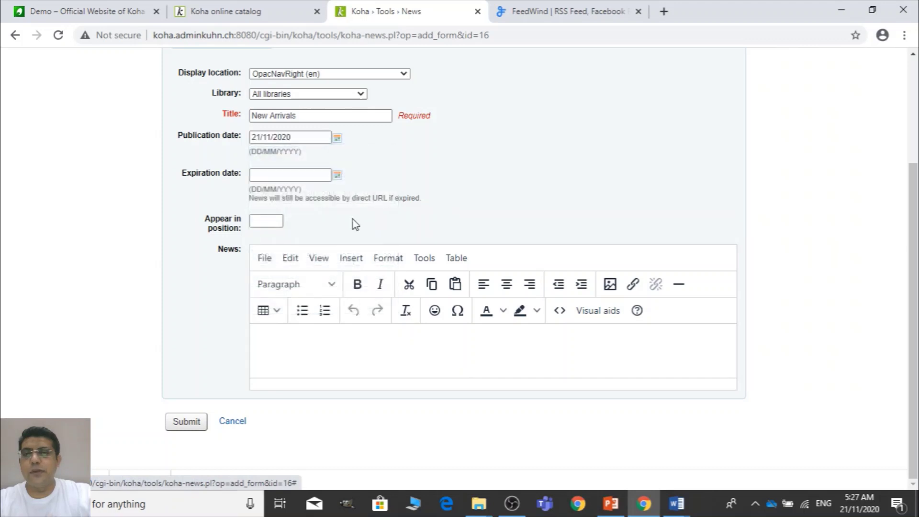
left_click(338, 175)
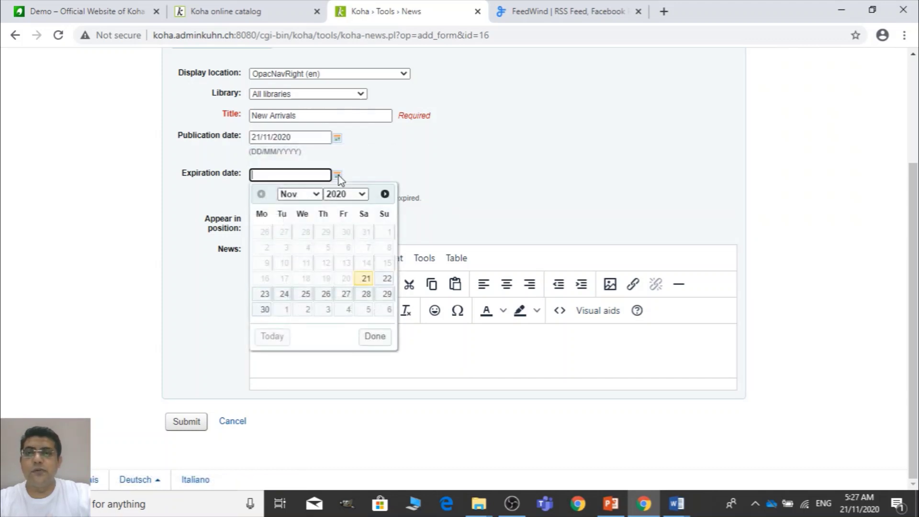
left_click(369, 294)
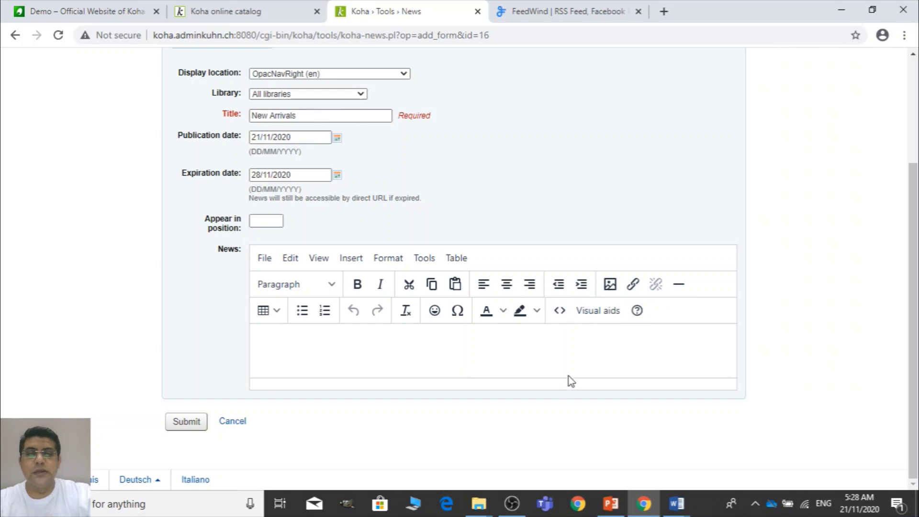
Copy the FeedWind iframe code from Word and paste it into the news body's source code.
left_click(560, 311)
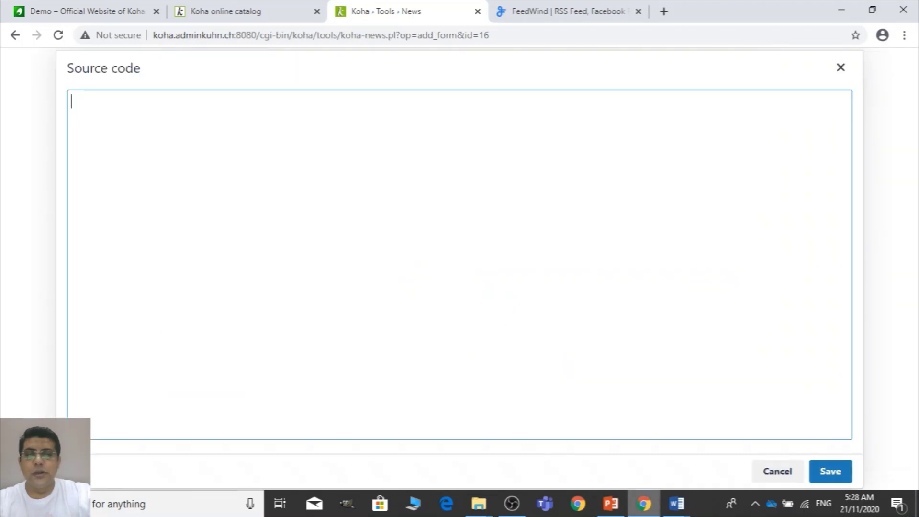
left_click(680, 507)
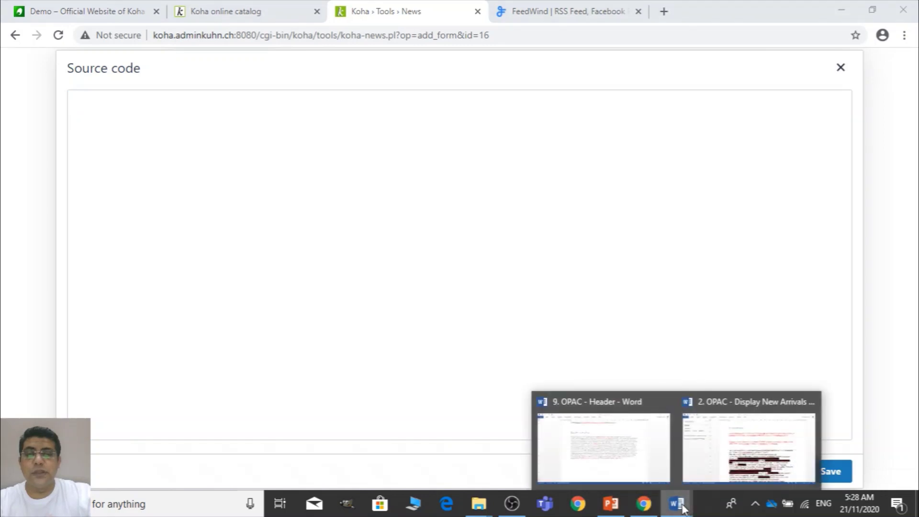
left_click(743, 467)
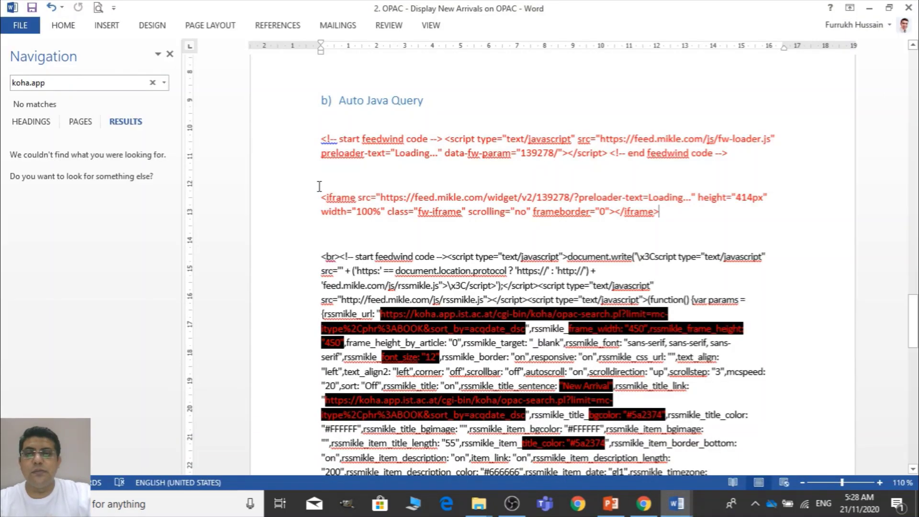
left_click_drag(326, 201, 659, 222)
key("ctrl+c")
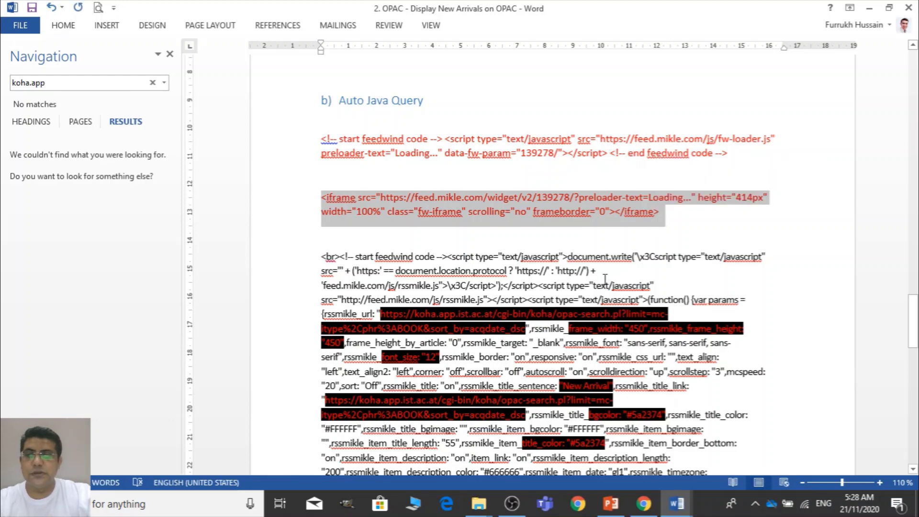
key("alt+Tab")
key("ctrl+v")
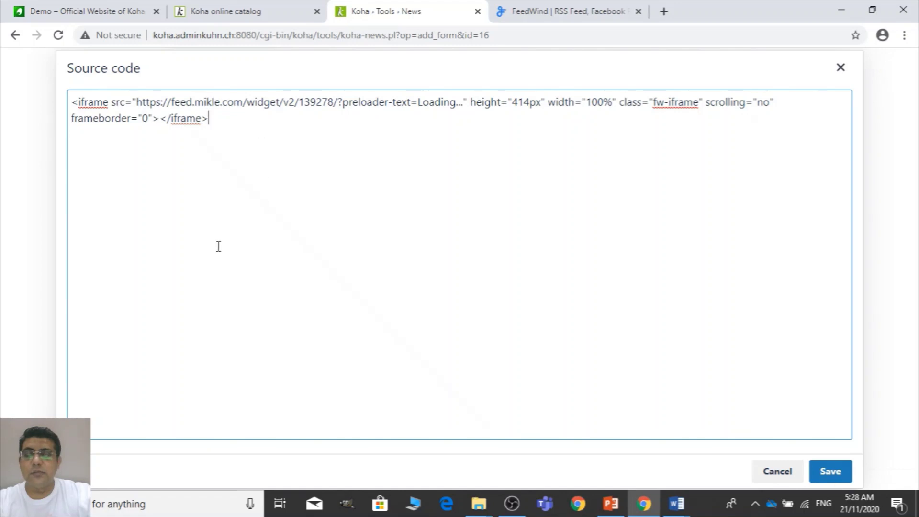
left_click(830, 472)
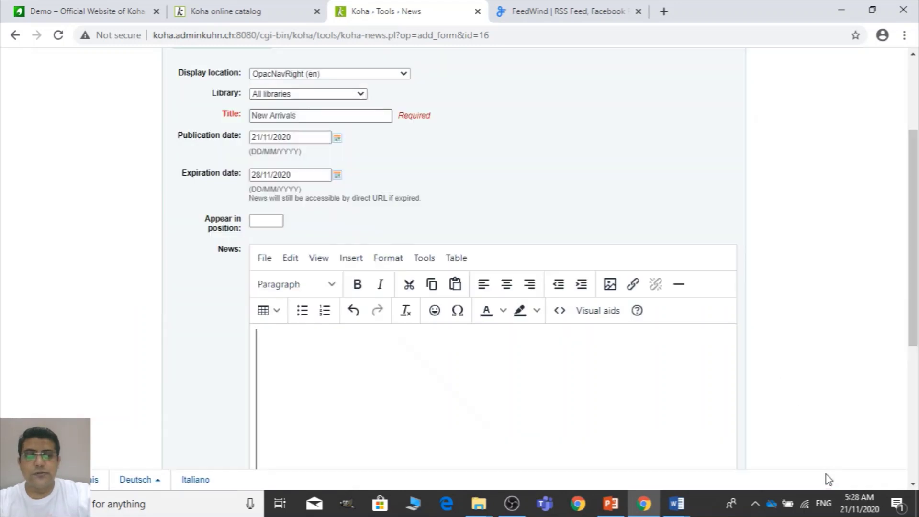
Save the New Arrivals news item and scroll the news list to see its rendered feed.
left_click_drag(914, 278, 916, 402)
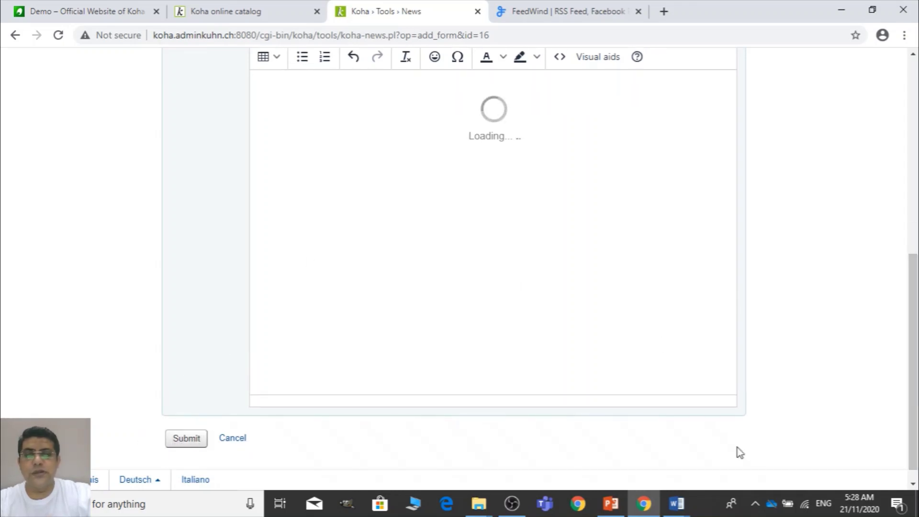
scroll(914, 364, "up", 1)
scroll(914, 364, "down", 1)
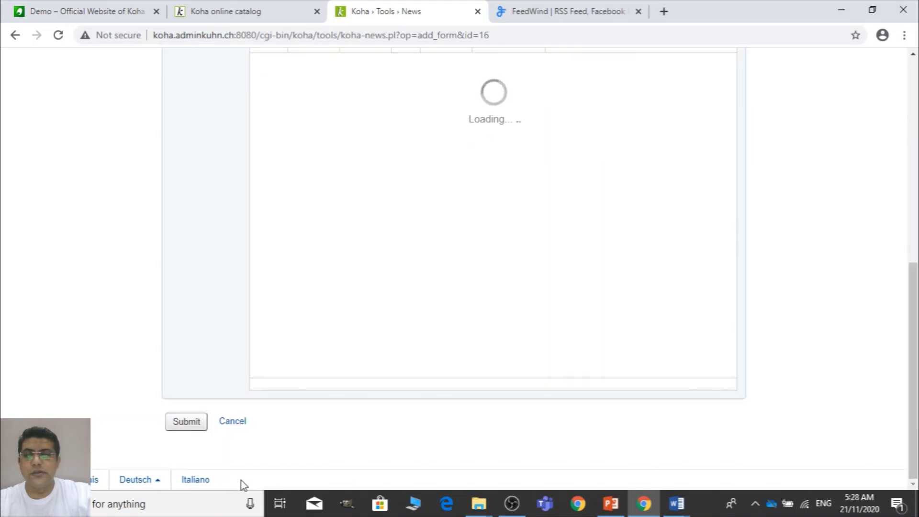
left_click(194, 433)
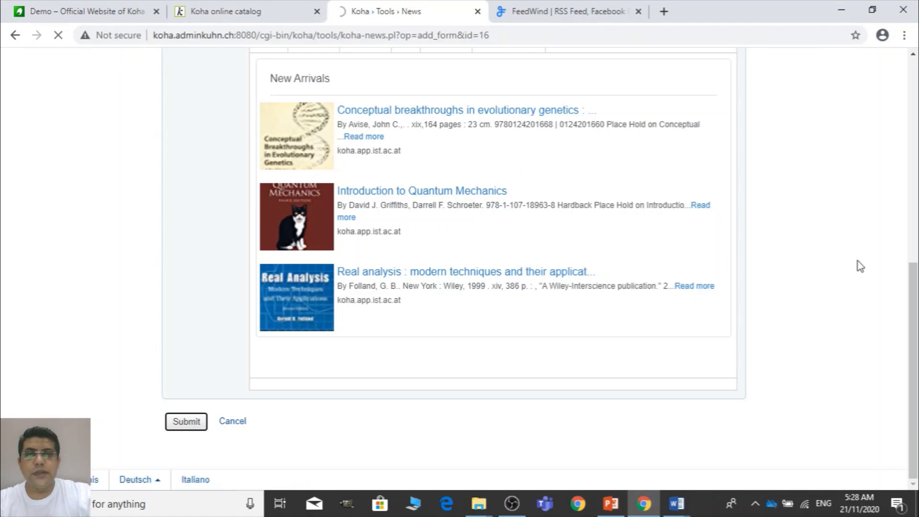
scroll(915, 285, "down", 10)
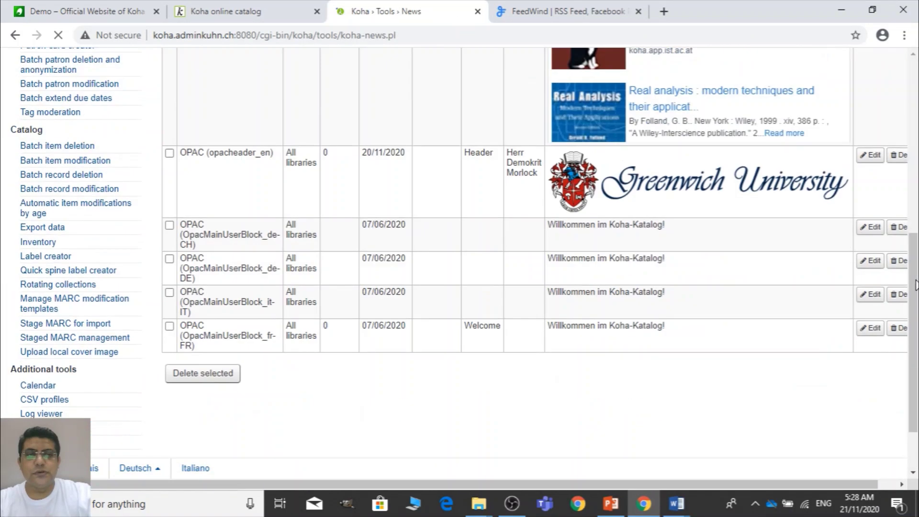
scroll(914, 285, "up", 5)
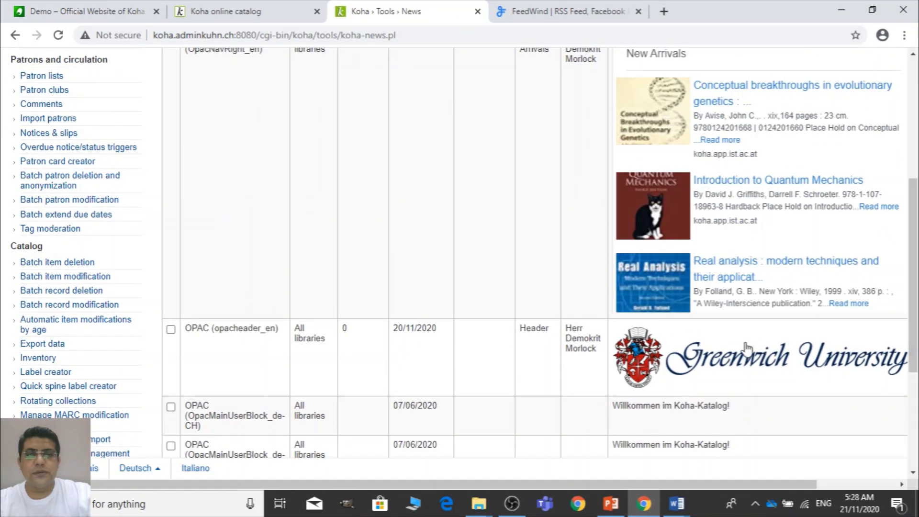
left_click_drag(618, 485, 729, 476)
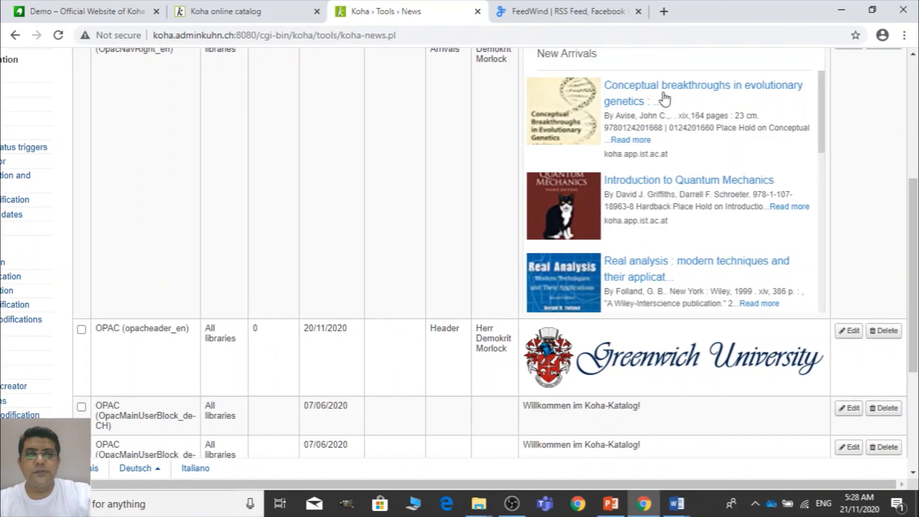
Reload the OPAC home page, check the New Arrivals sidebar feed, and return to the News tab.
left_click(266, 11)
left_click(292, 35)
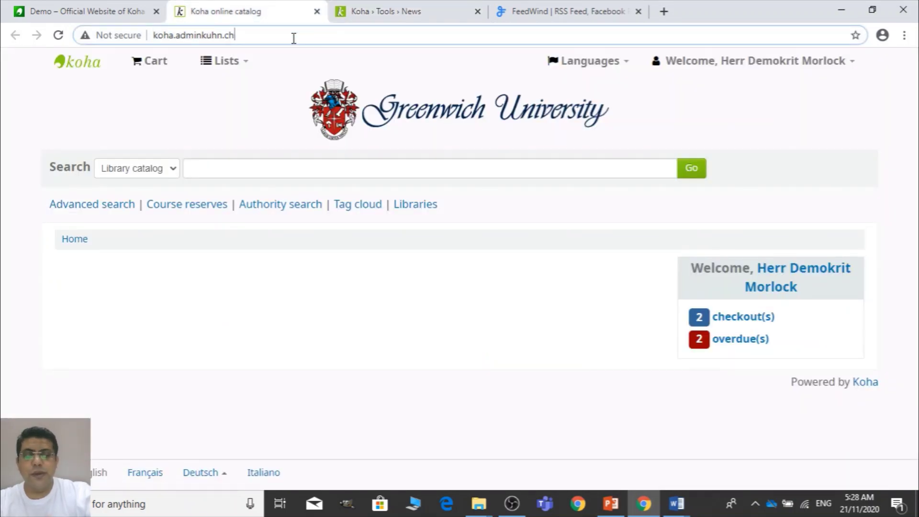
key("Return")
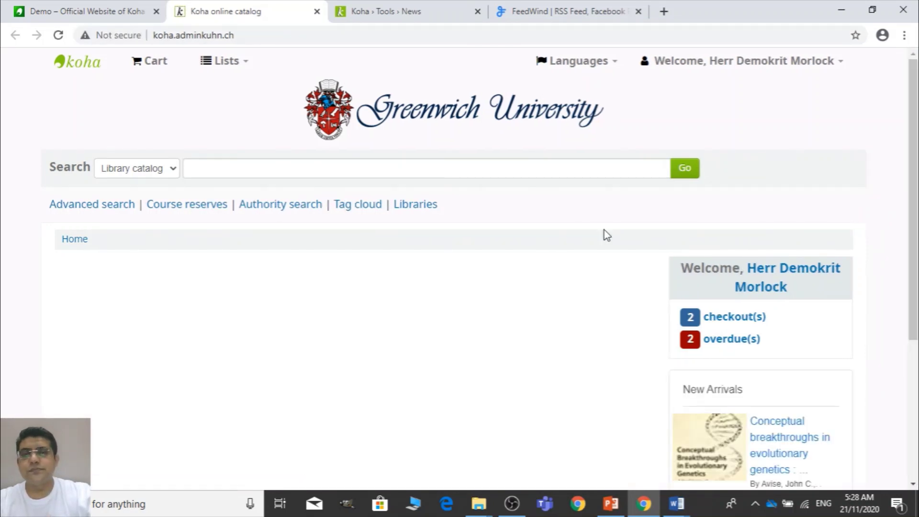
scroll(459, 269, "down", 4)
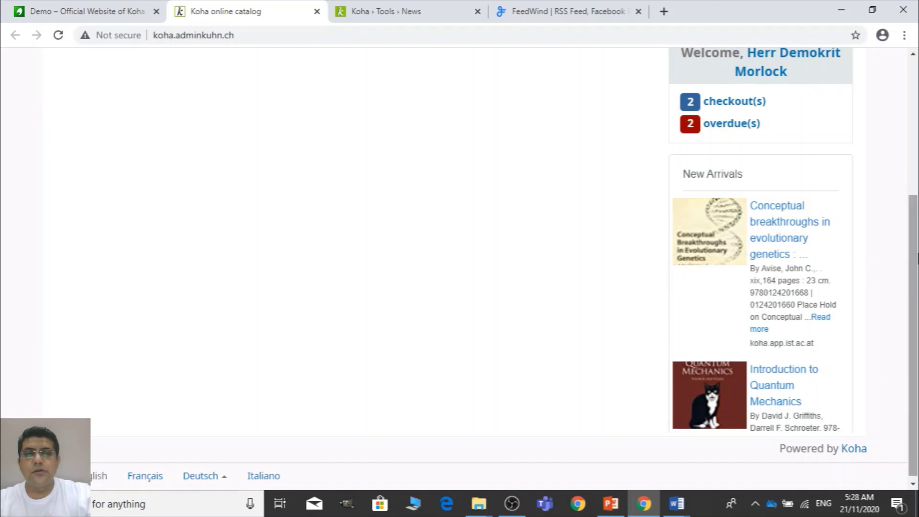
left_click_drag(915, 311, 914, 315)
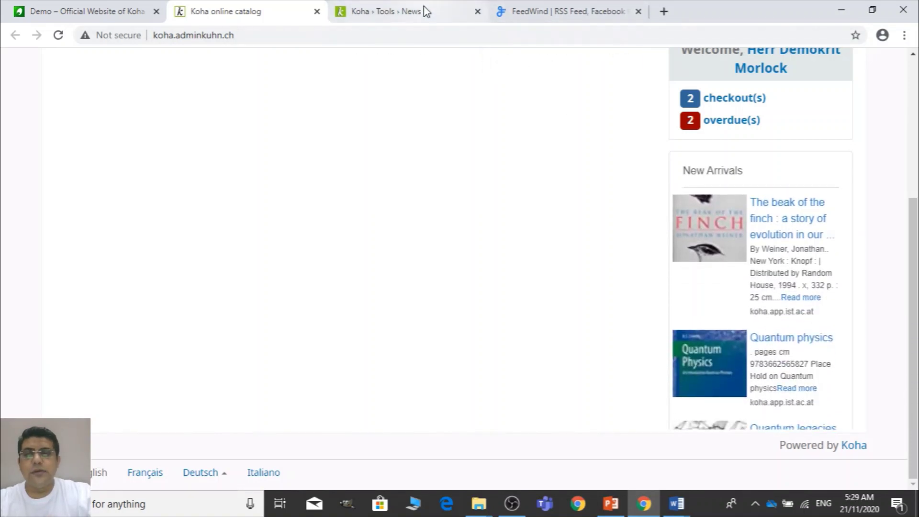
scroll(877, 169, "up", 3)
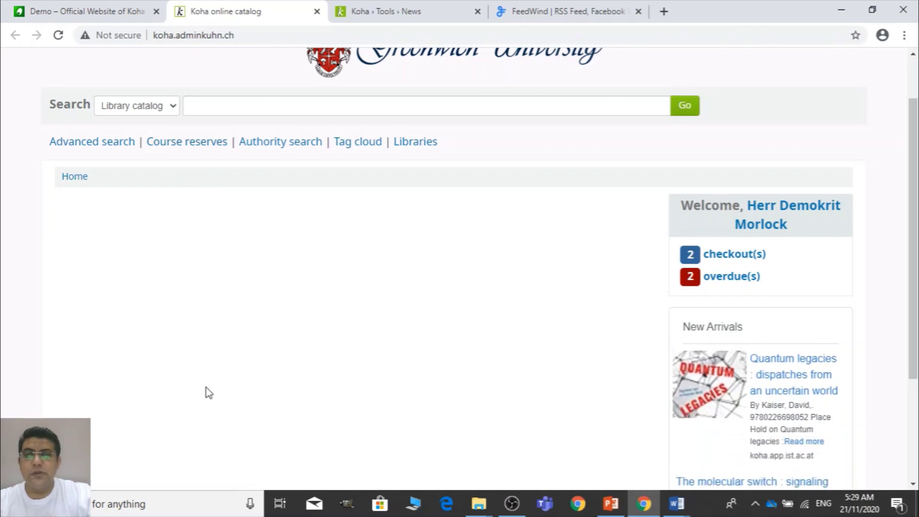
left_click(412, 13)
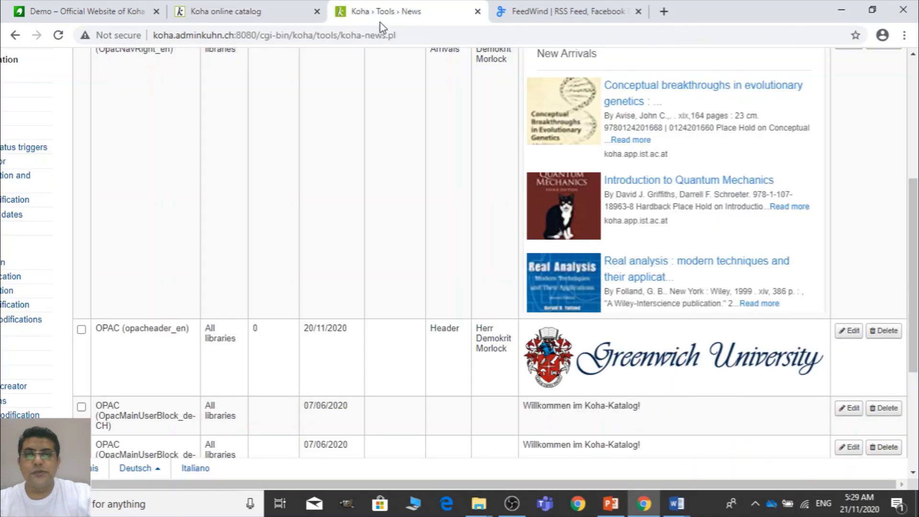
Start a new news item in OpacMainUserBlock (en) titled 'Welcome Note'.
left_click_drag(913, 261, 915, 187)
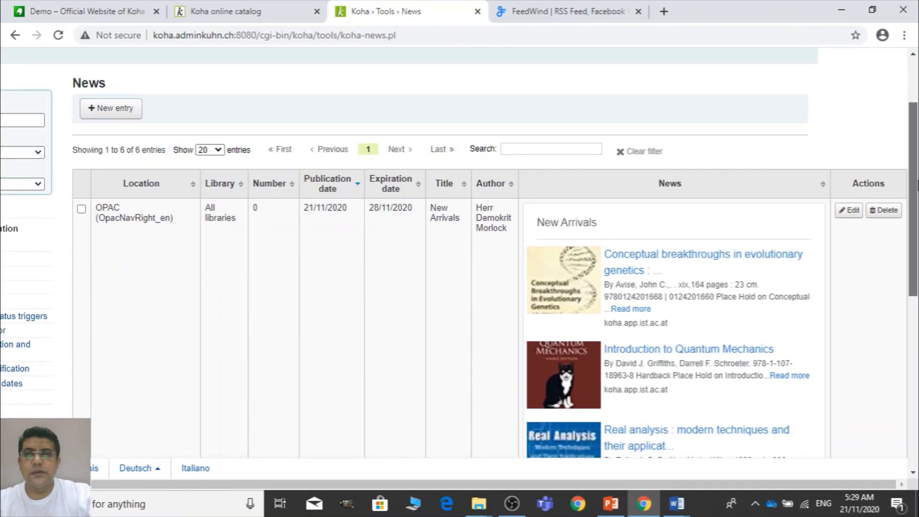
left_click(127, 115)
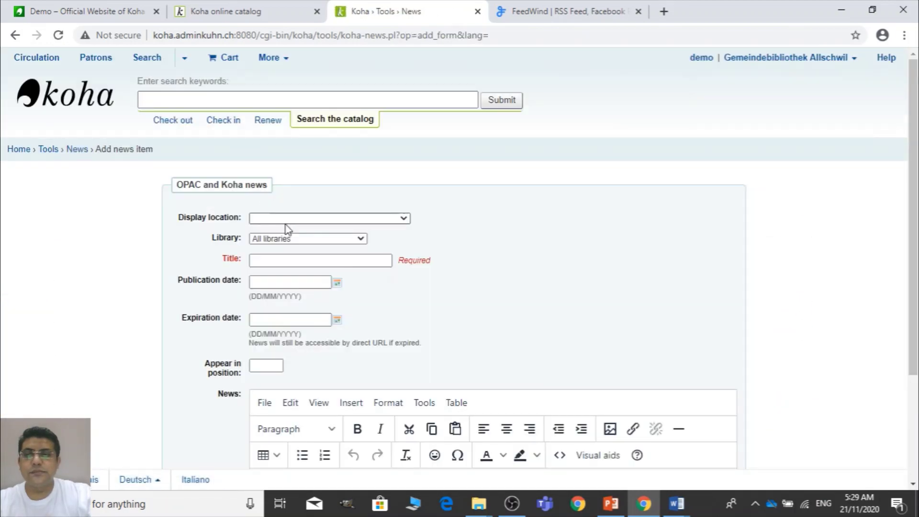
left_click(285, 220)
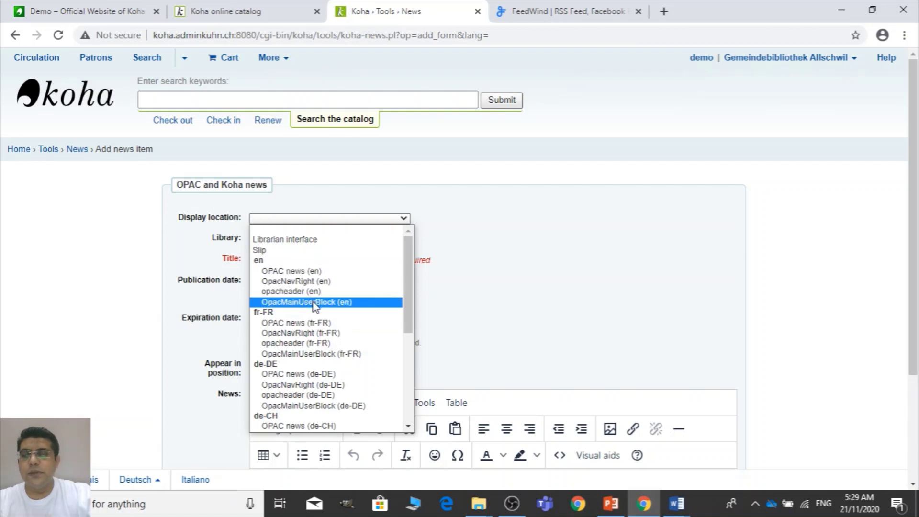
left_click(313, 303)
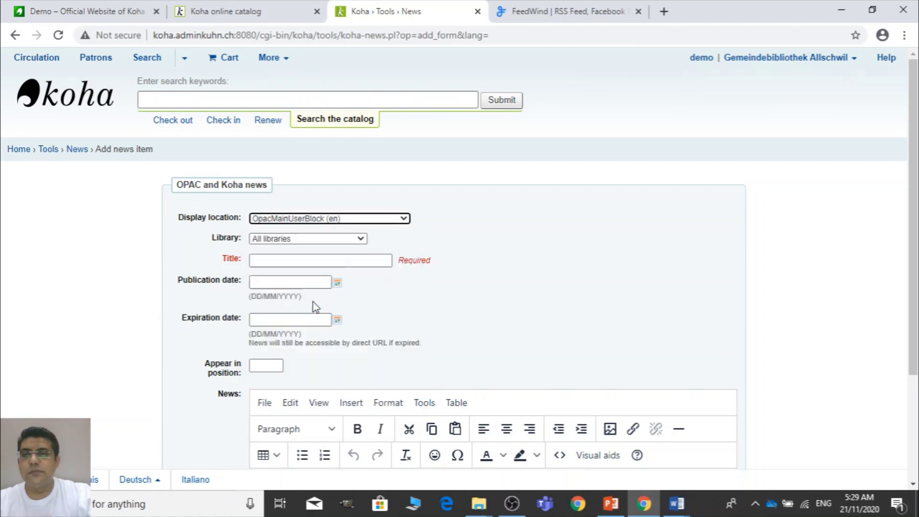
left_click(283, 7)
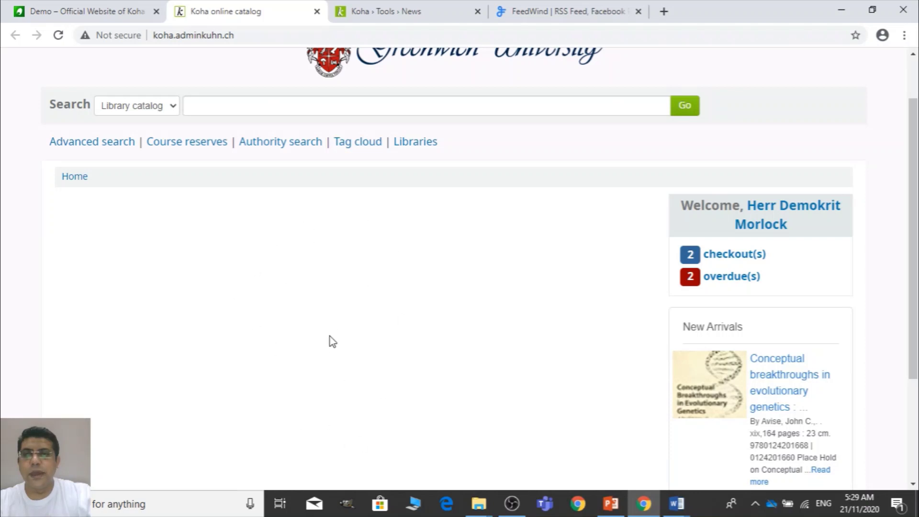
left_click(341, 7)
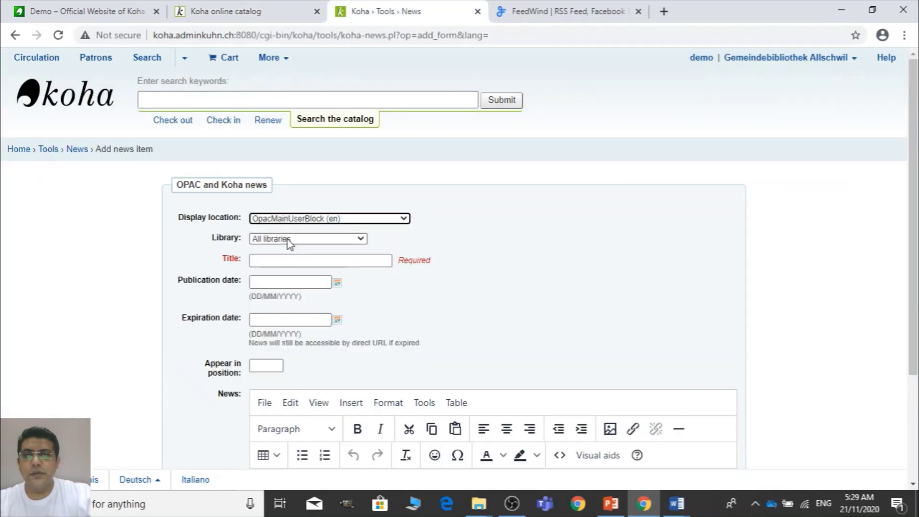
left_click(292, 261)
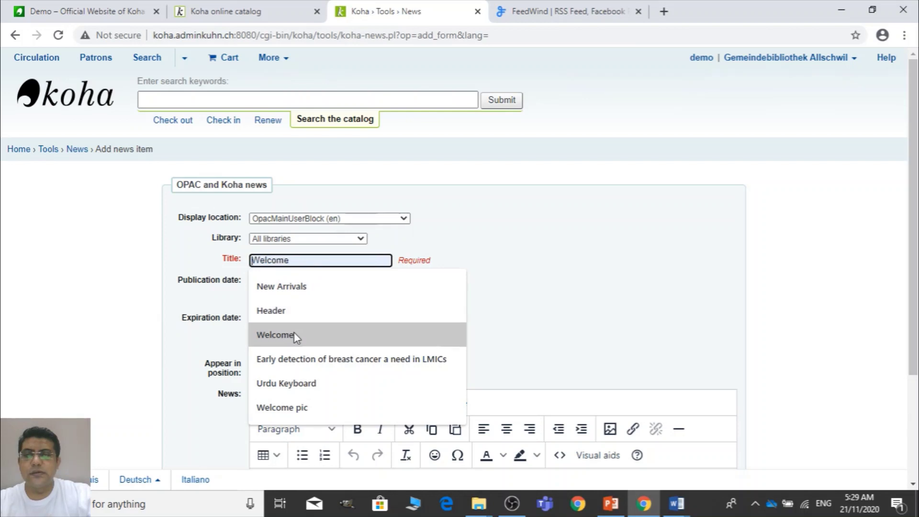
left_click(295, 334)
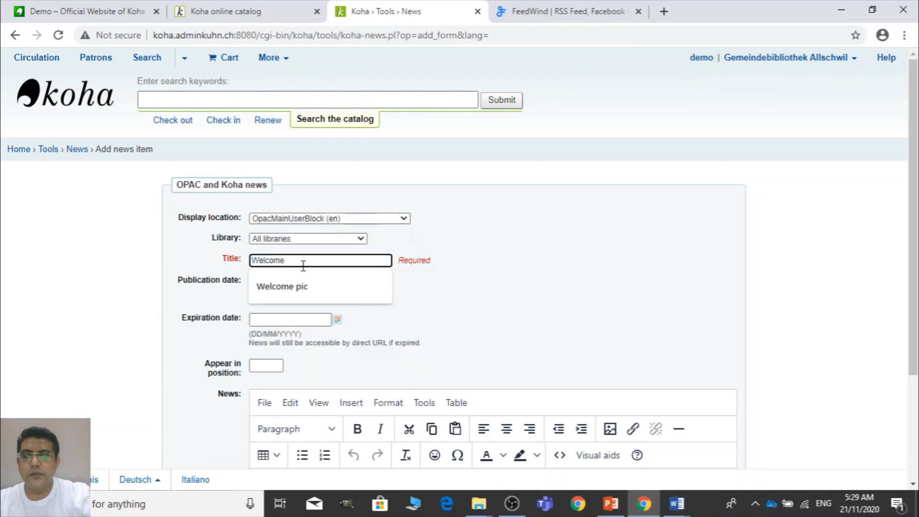
type("Note")
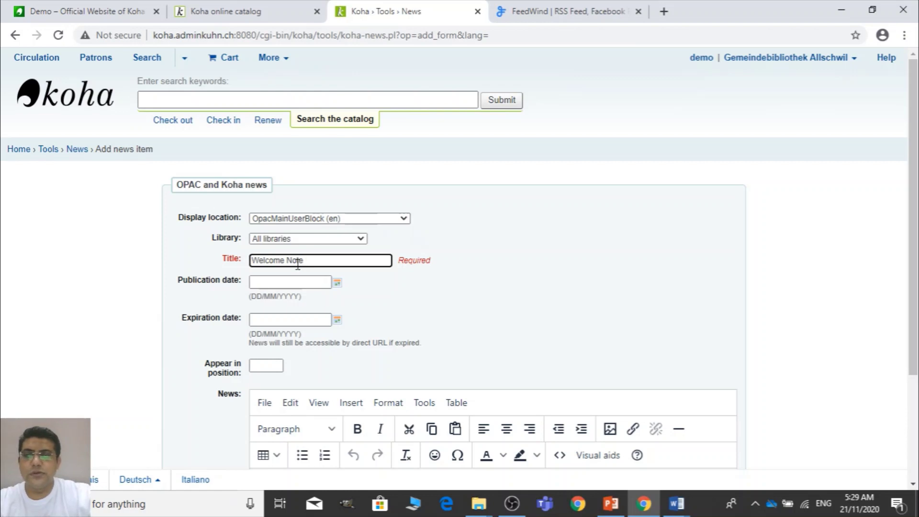
Paste the FeedWind embed code into the body's source code and save the news item.
scroll(359, 261, "down", 3)
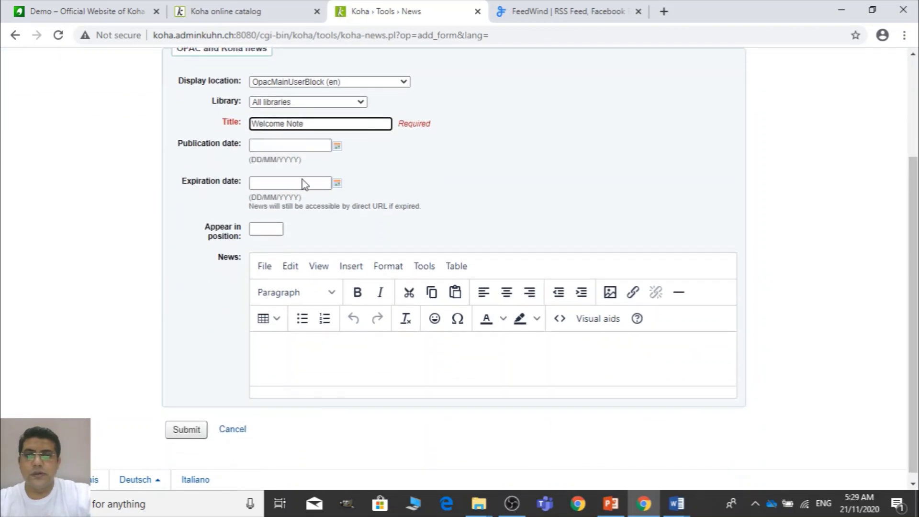
left_click(299, 360)
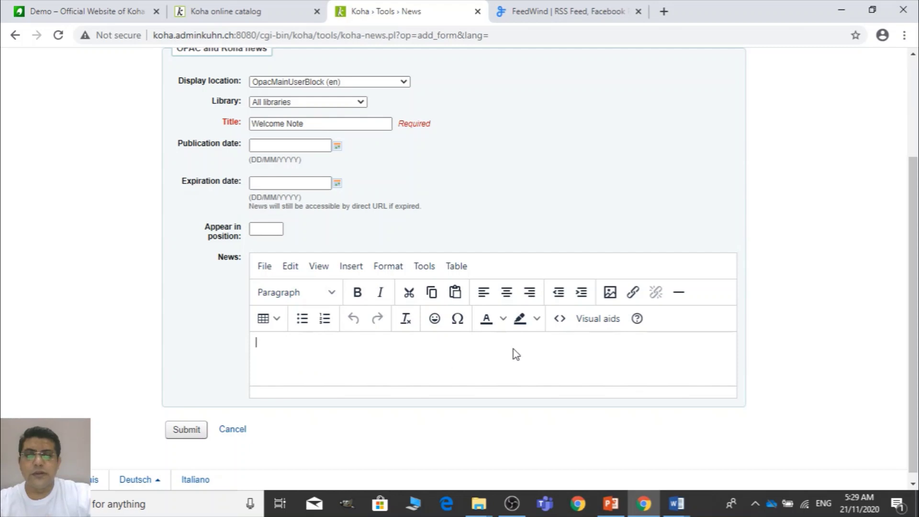
type("<iframe src=\"https://feed.mikle.com/widget/v2/139278/?preloader-text=Loading...\" height=\"414px\" width=\"100%\" class=\"fw-iframe\" scrolling=\"no\" frameborder=\"0\"></iframe>")
key("ctrl+a")
key("ctrl+c")
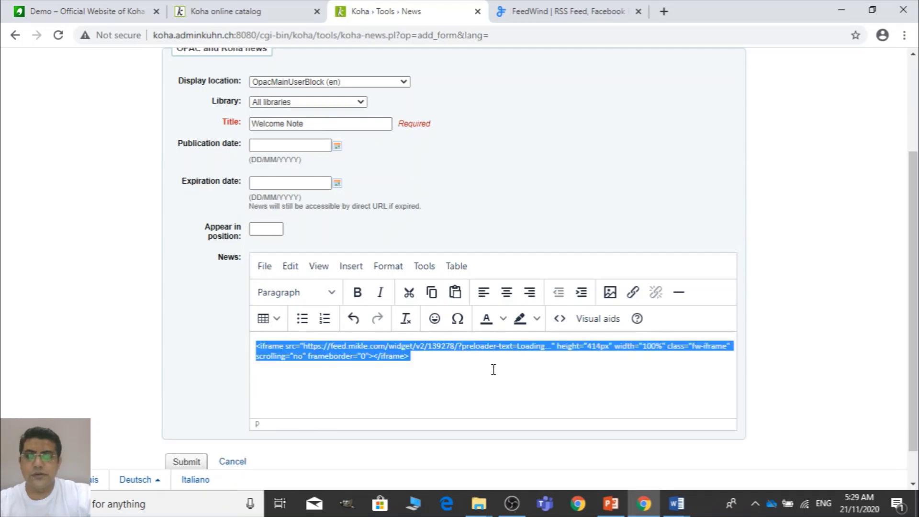
key("BackSpace")
left_click(559, 318)
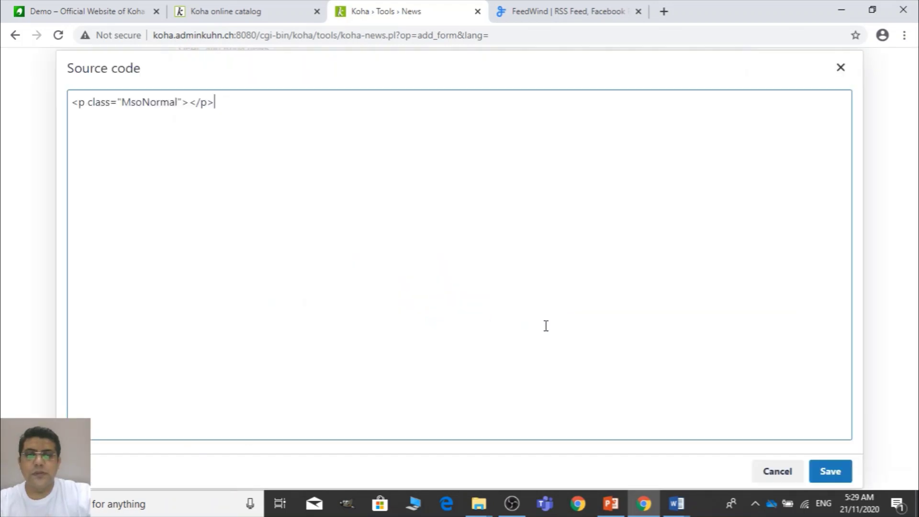
key("ctrl+a")
key("ctrl+v")
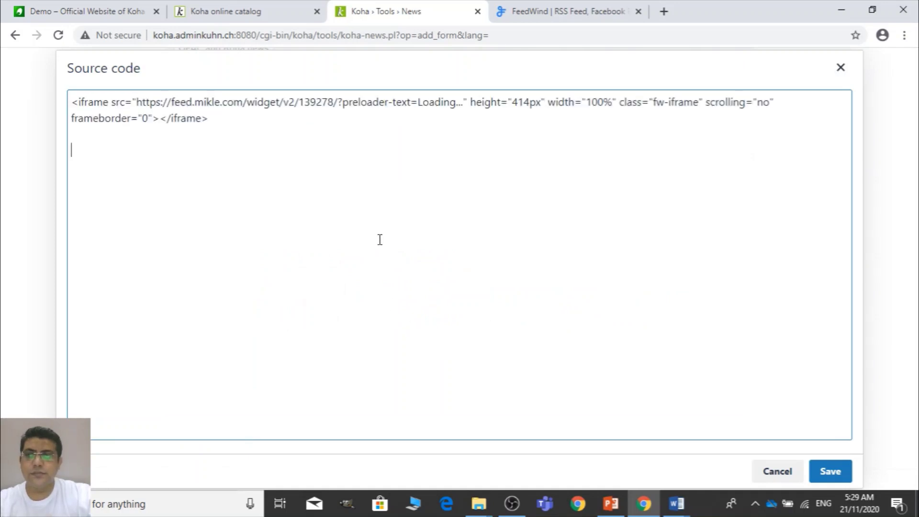
left_click(831, 472)
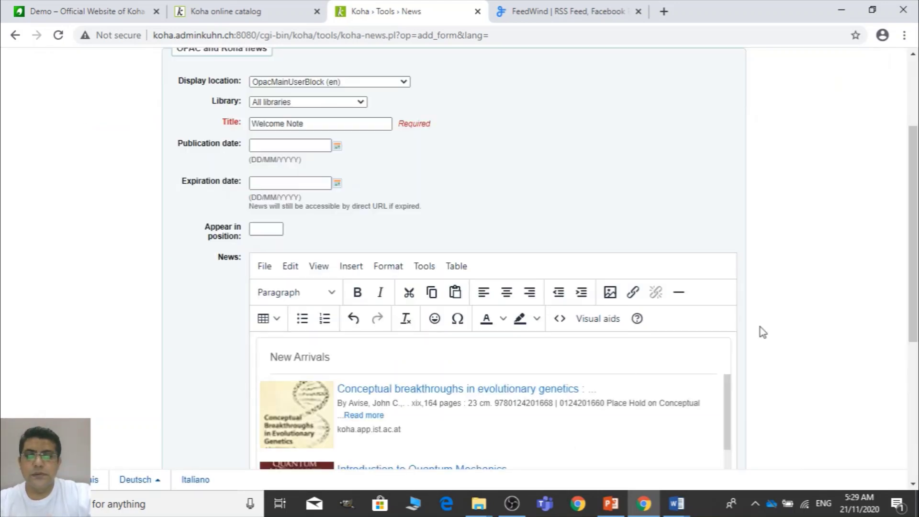
scroll(914, 232, "down", 6)
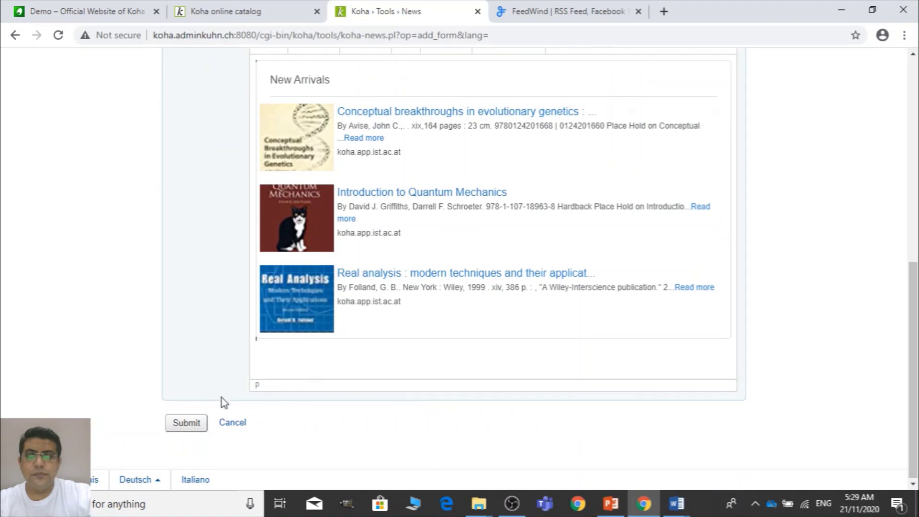
left_click(186, 423)
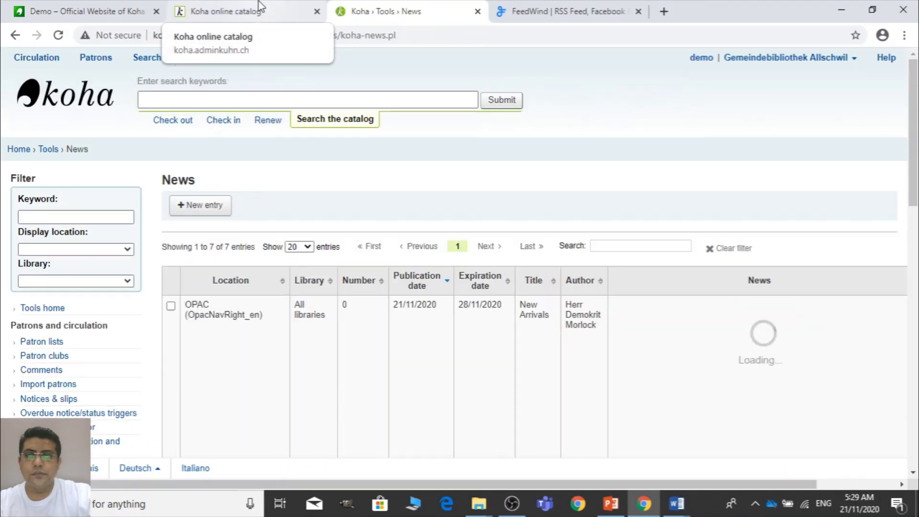
Reload the OPAC home page and scroll down to the New Arrivals feed in the main block.
left_click(261, 9)
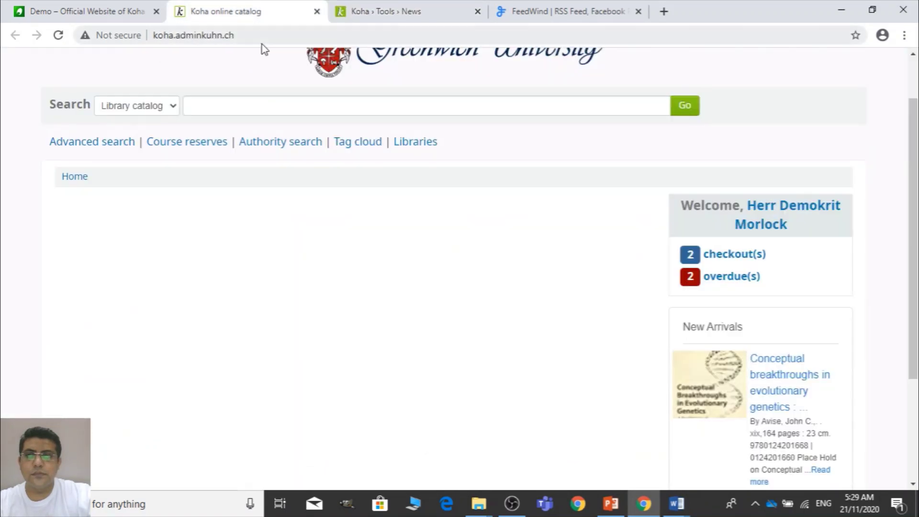
left_click(262, 40)
key("Return")
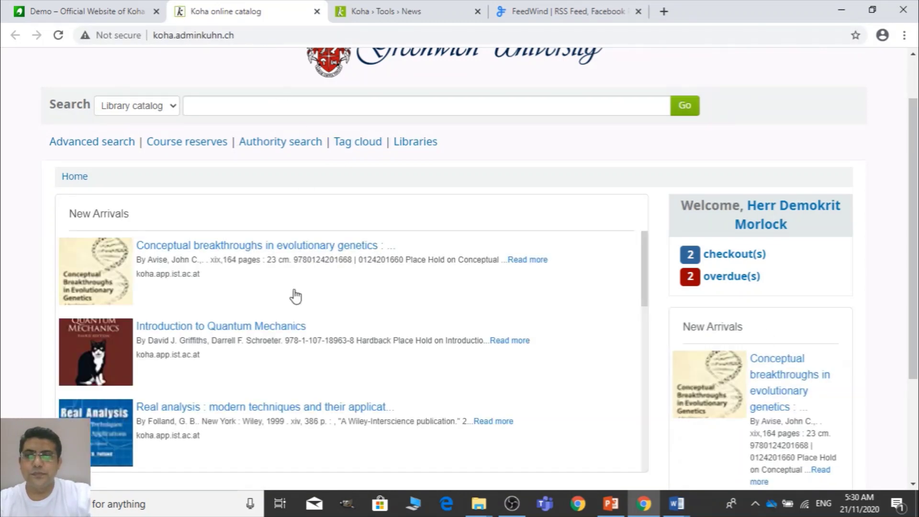
scroll(280, 425, "down", 3)
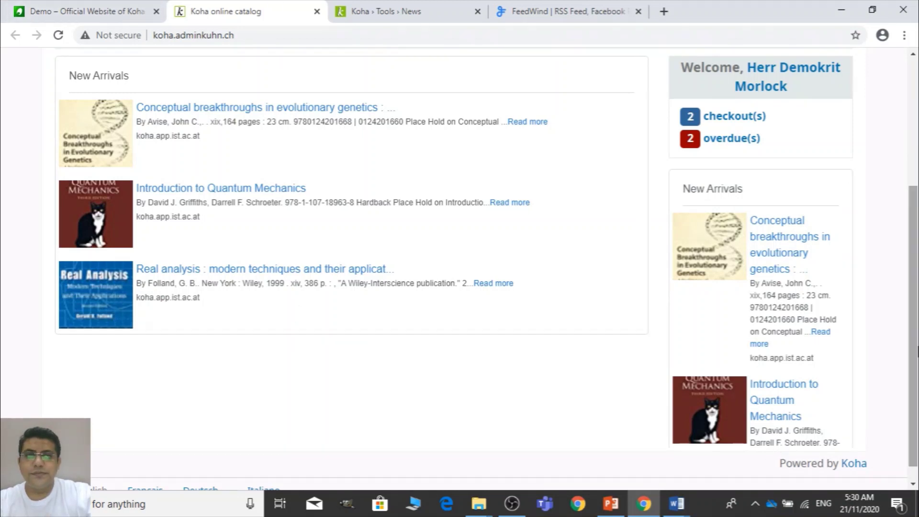
left_click_drag(915, 343, 915, 297)
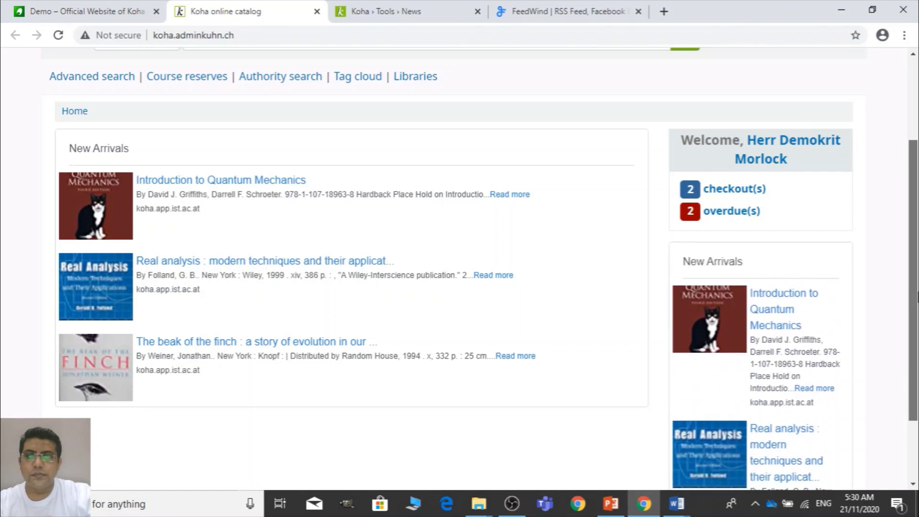
scroll(491, 370, "down", 1)
scroll(490, 370, "down", 2)
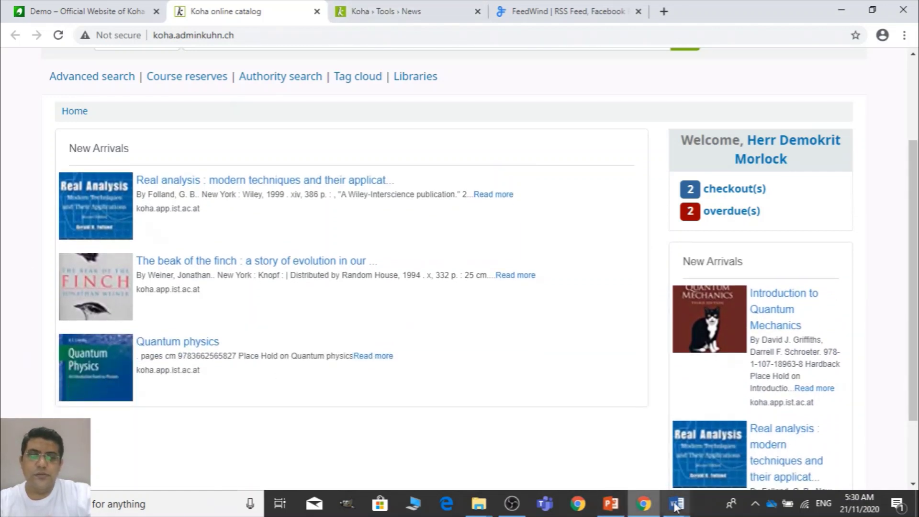
mouse_move(692, 490)
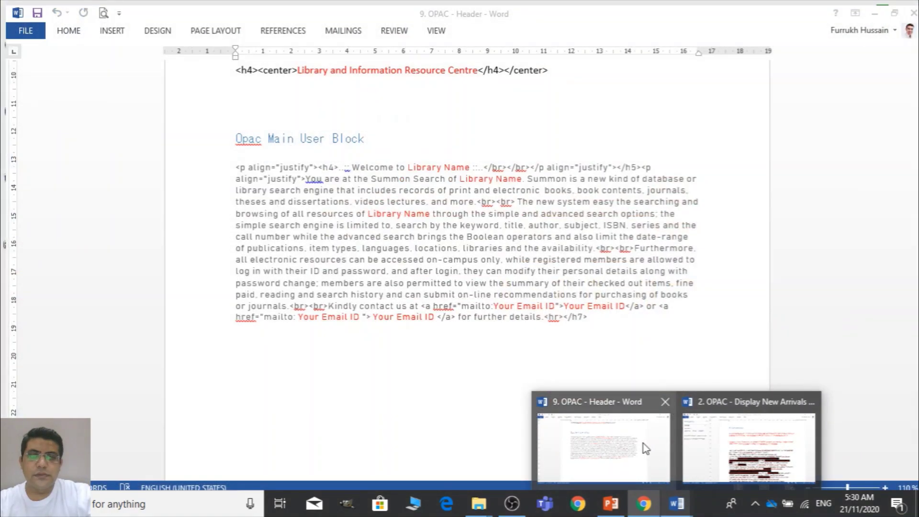
Copy the Opac Main User Block welcome HTML from '9. OPAC - Header' and return to Chrome.
left_click(646, 448)
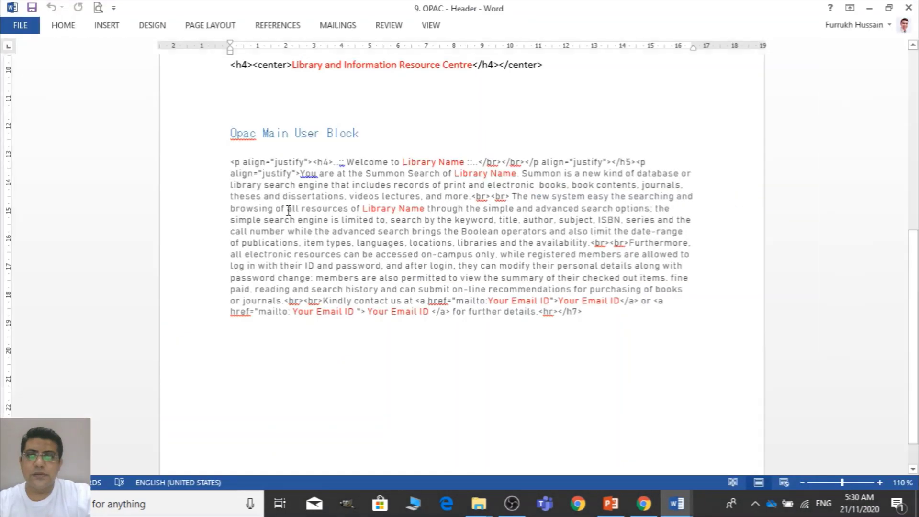
left_click_drag(230, 159, 588, 334)
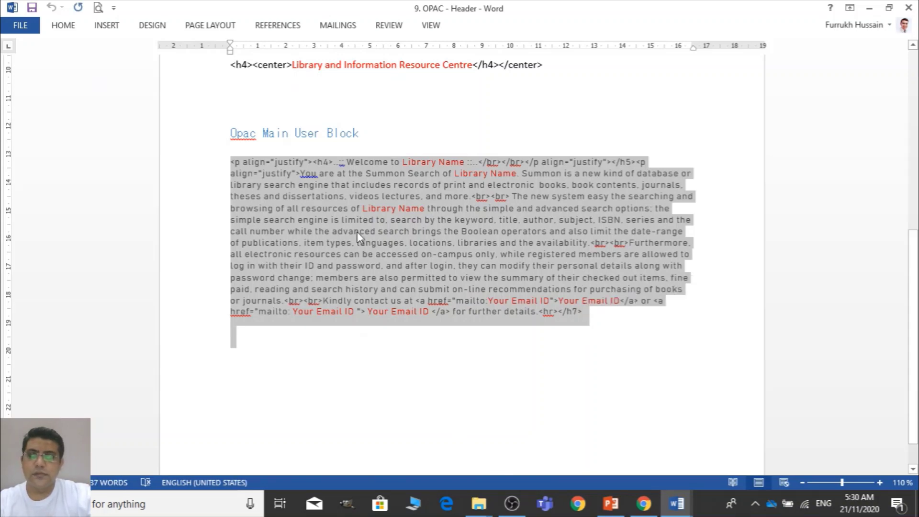
key("alt+Tab")
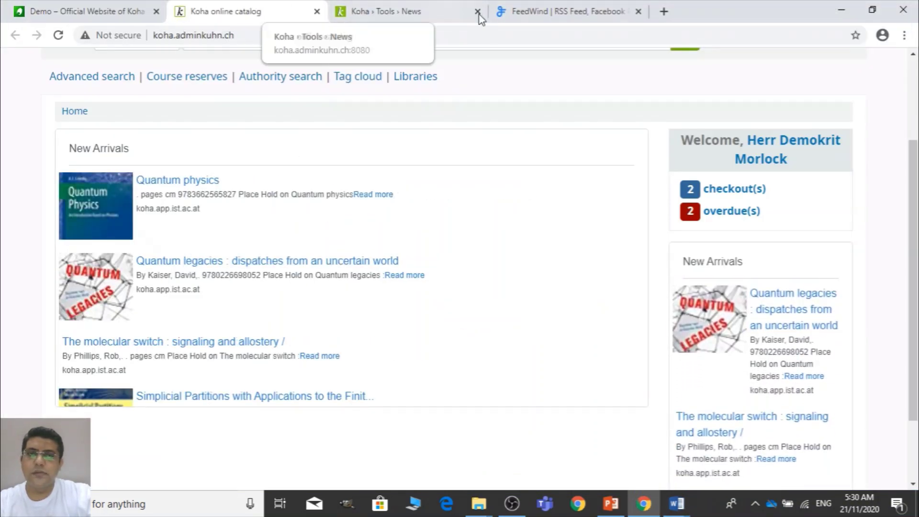
Open the Welcome Note (OpacMainUserBlock) news entry for editing.
left_click(380, 10)
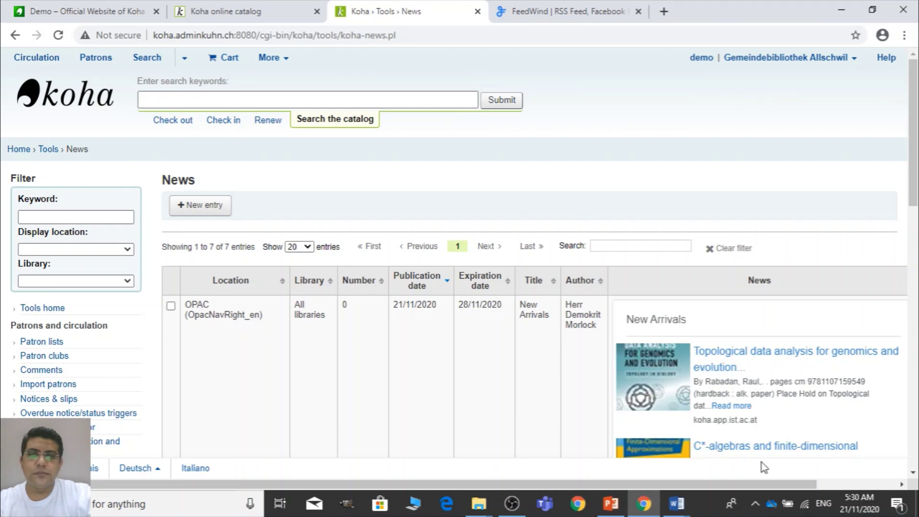
left_click_drag(692, 485, 813, 493)
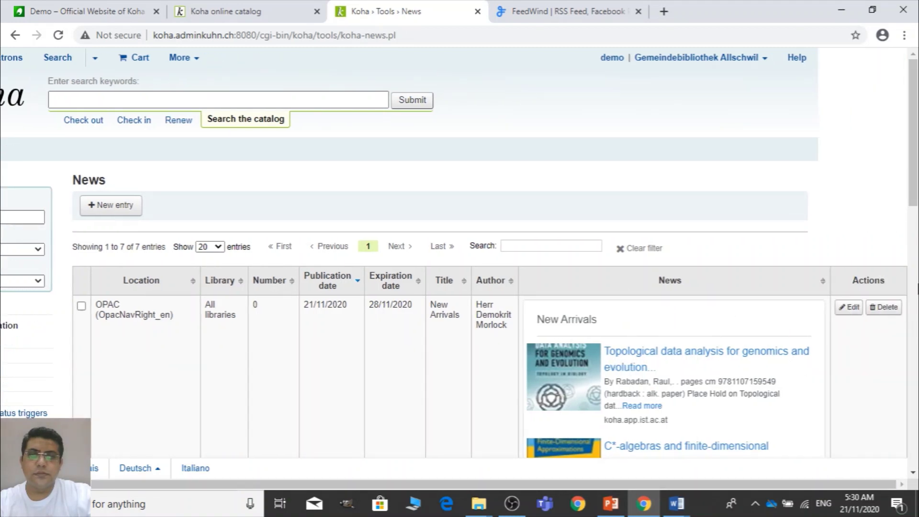
scroll(917, 262, "down", 3)
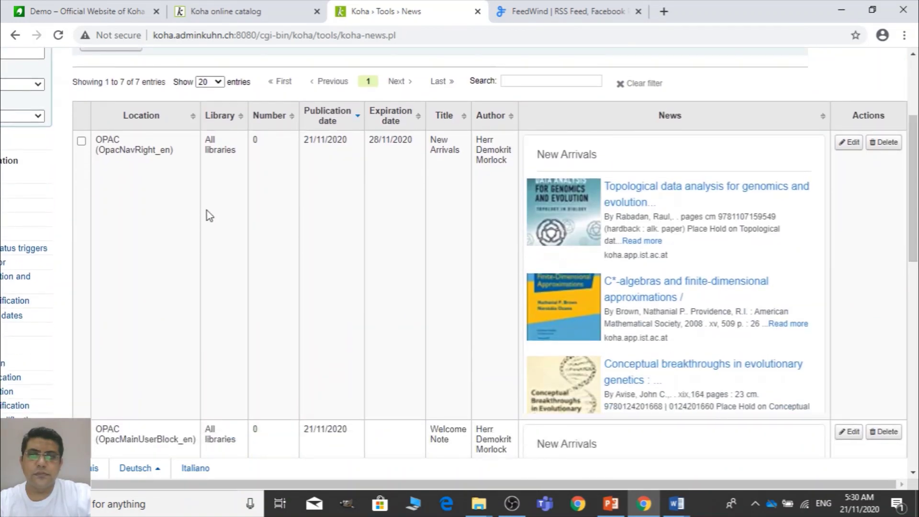
scroll(914, 186, "down", 4)
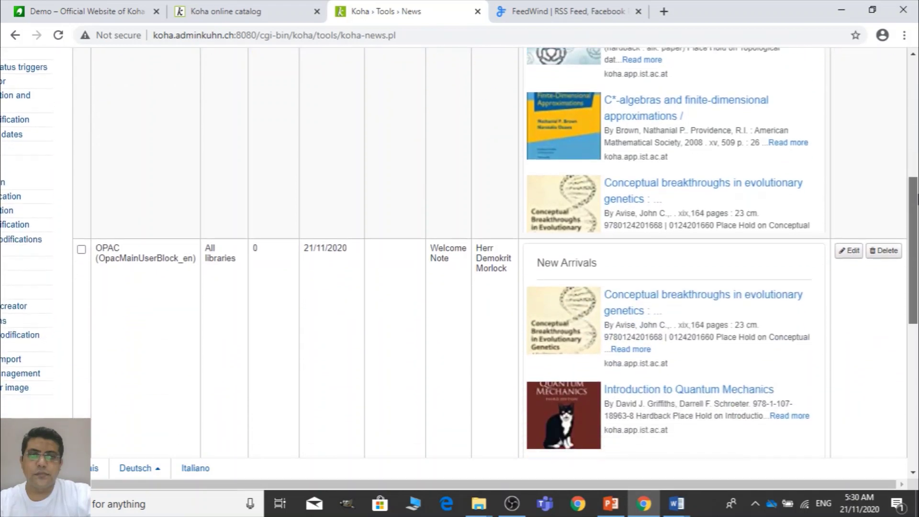
left_click(846, 216)
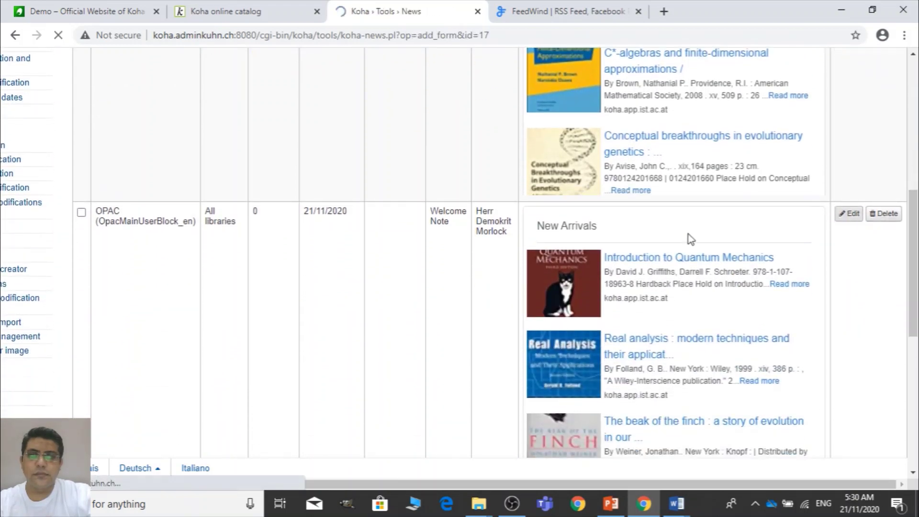
Replace the body's source with the welcome-text HTML and submit the entry.
scroll(888, 287, "down", 5)
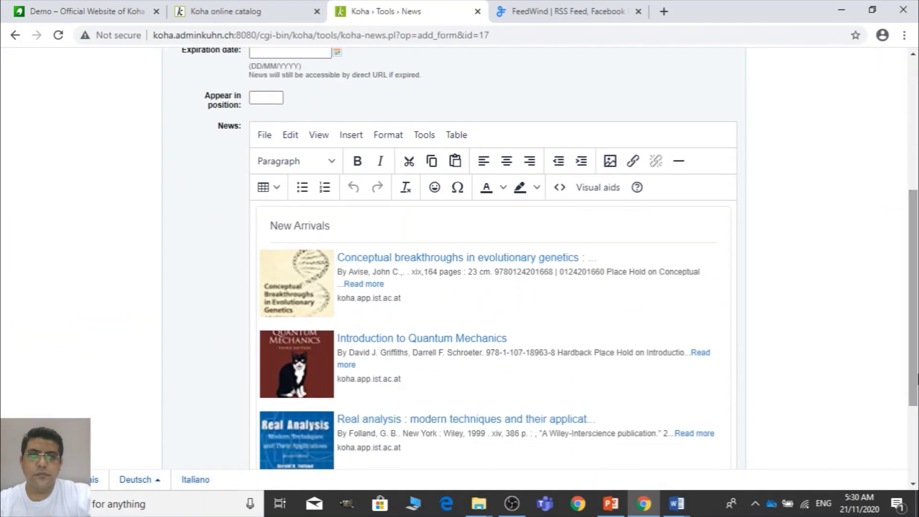
left_click(559, 187)
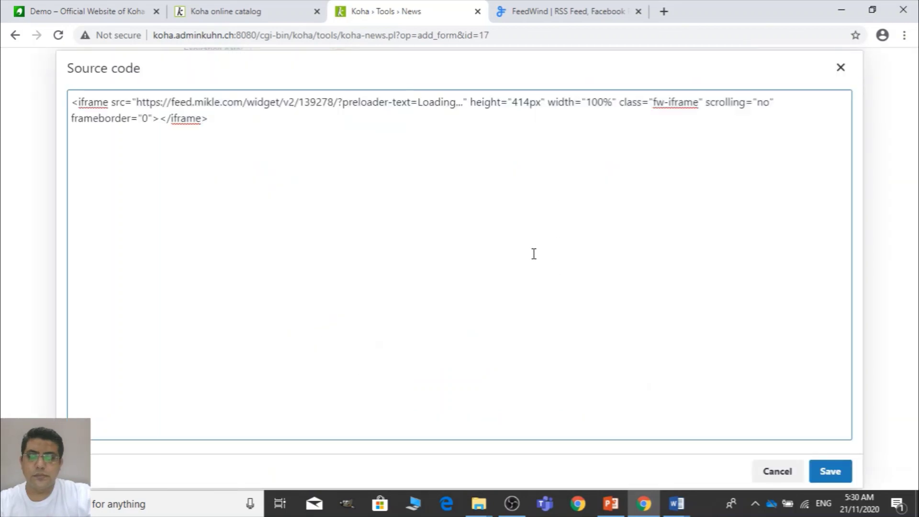
key("ctrl+a")
key("ctrl+v")
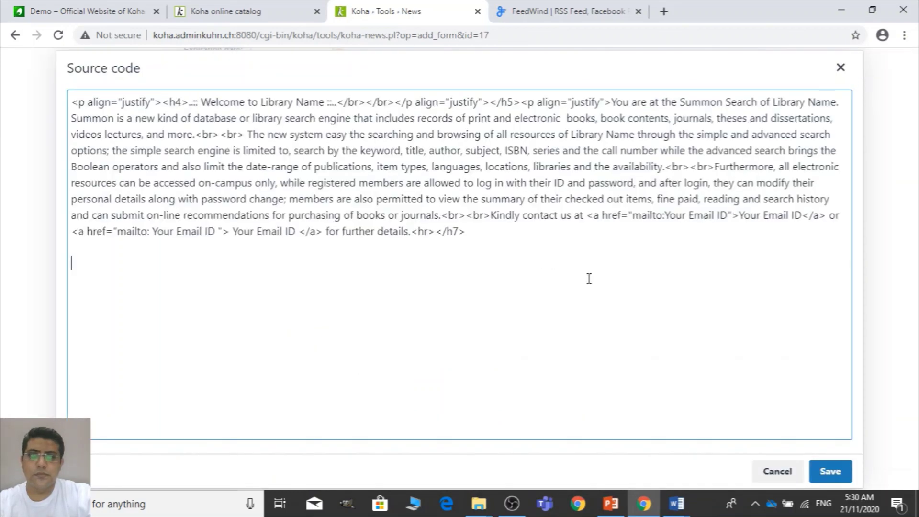
left_click(824, 471)
left_click(185, 467)
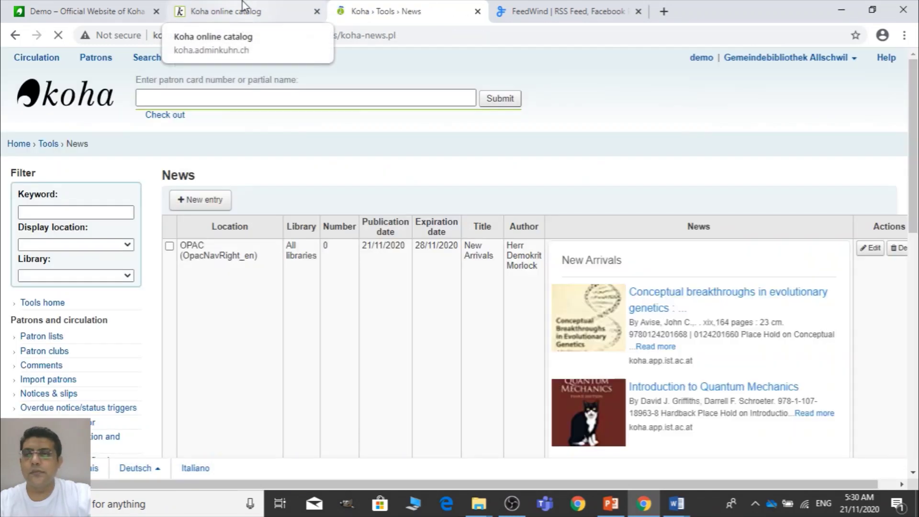
Reload the OPAC home page to show the 'Welcome to Library Name' note beside New Arrivals.
left_click(243, 9)
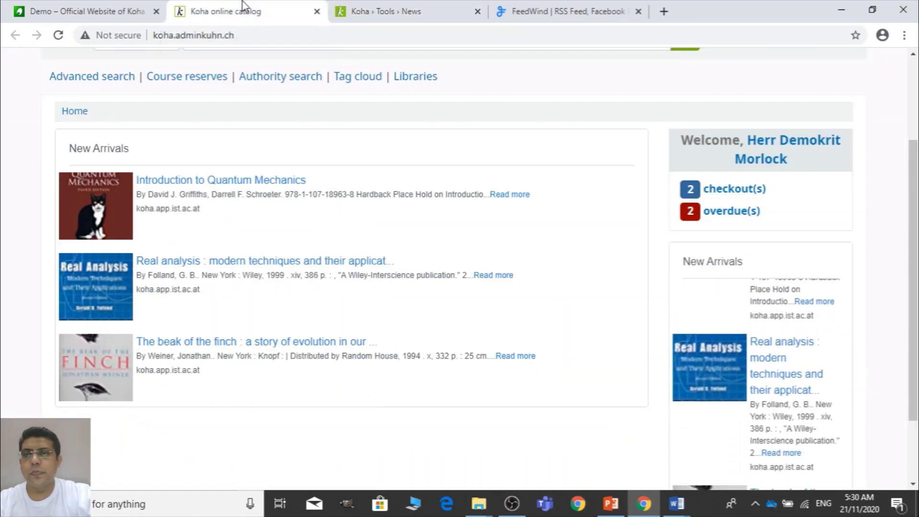
left_click(229, 35)
key("Return")
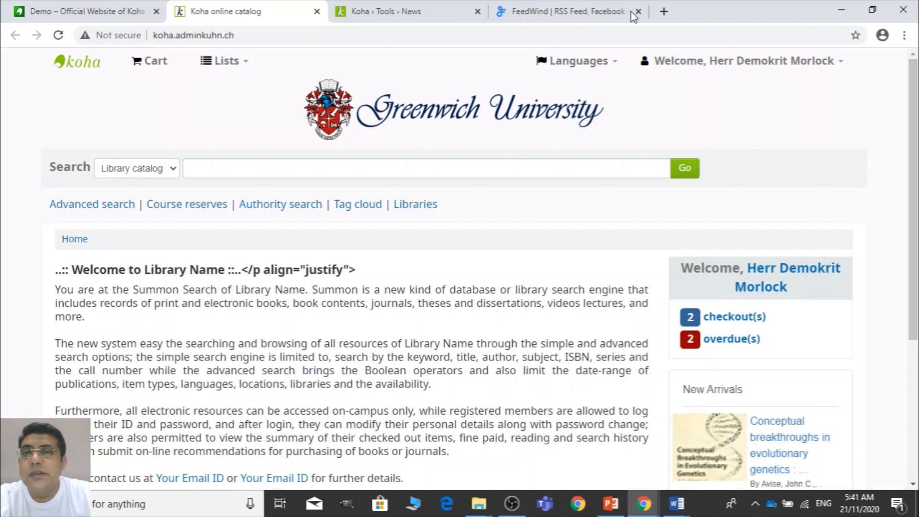
left_click(437, 13)
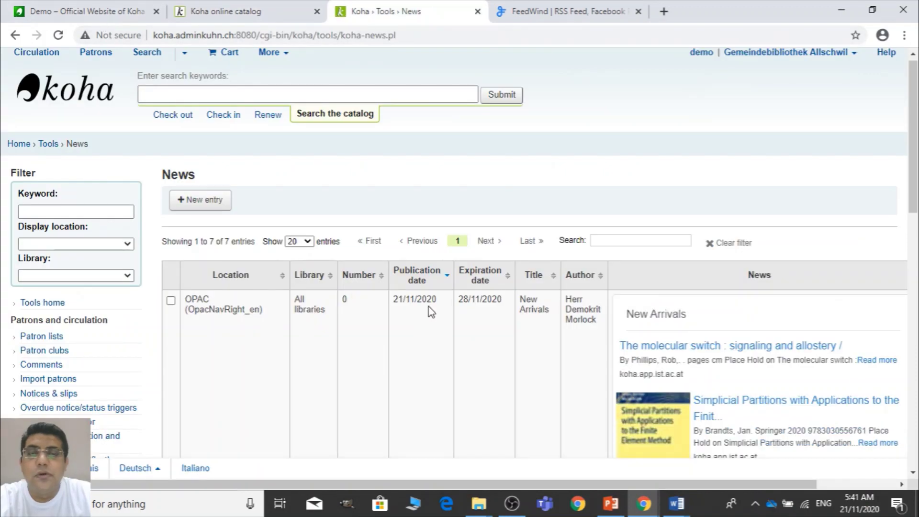
left_click(217, 12)
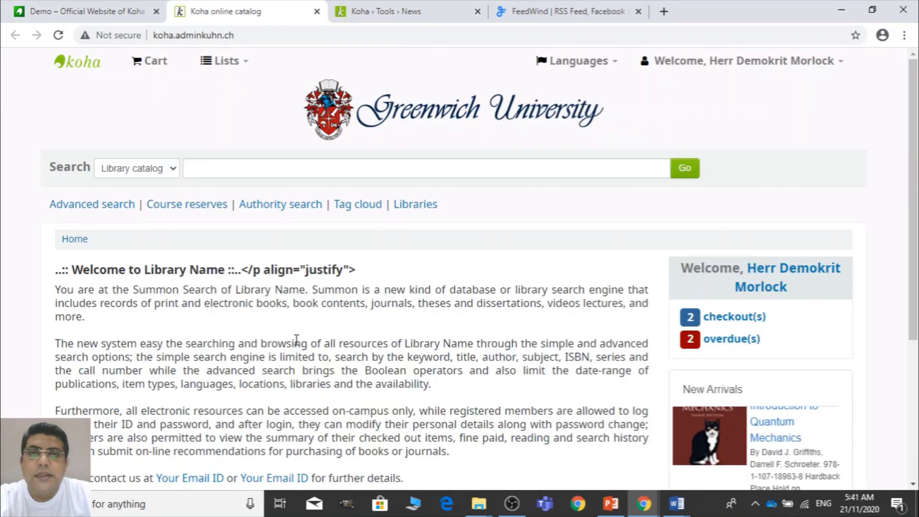